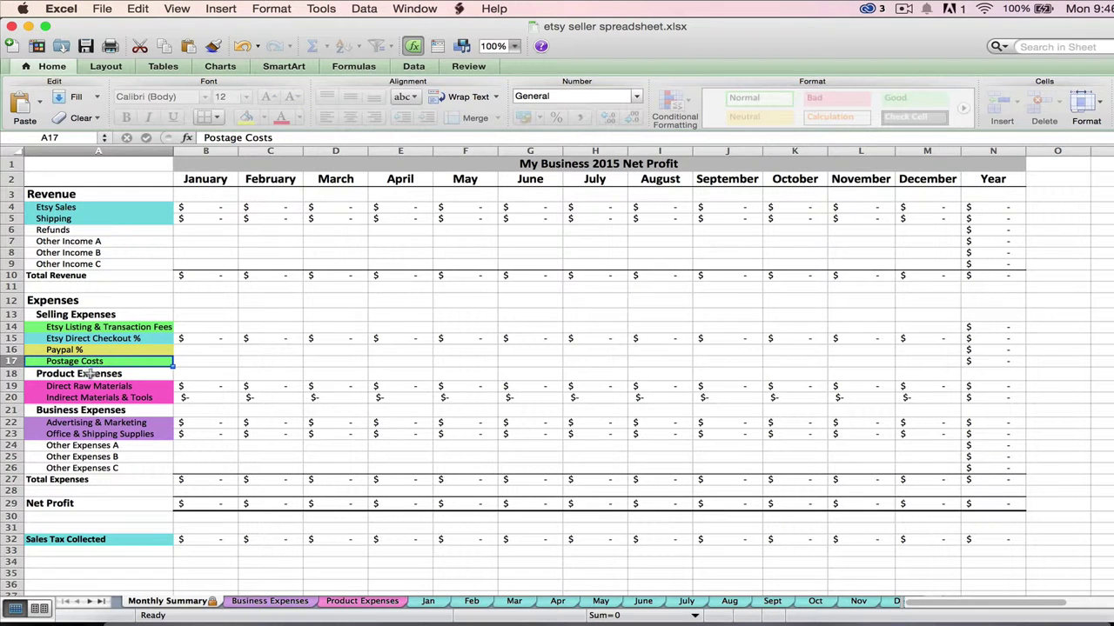
Check the January net profit formula =B10-B27 and review the expense rows feeding it.
left_click(73, 388)
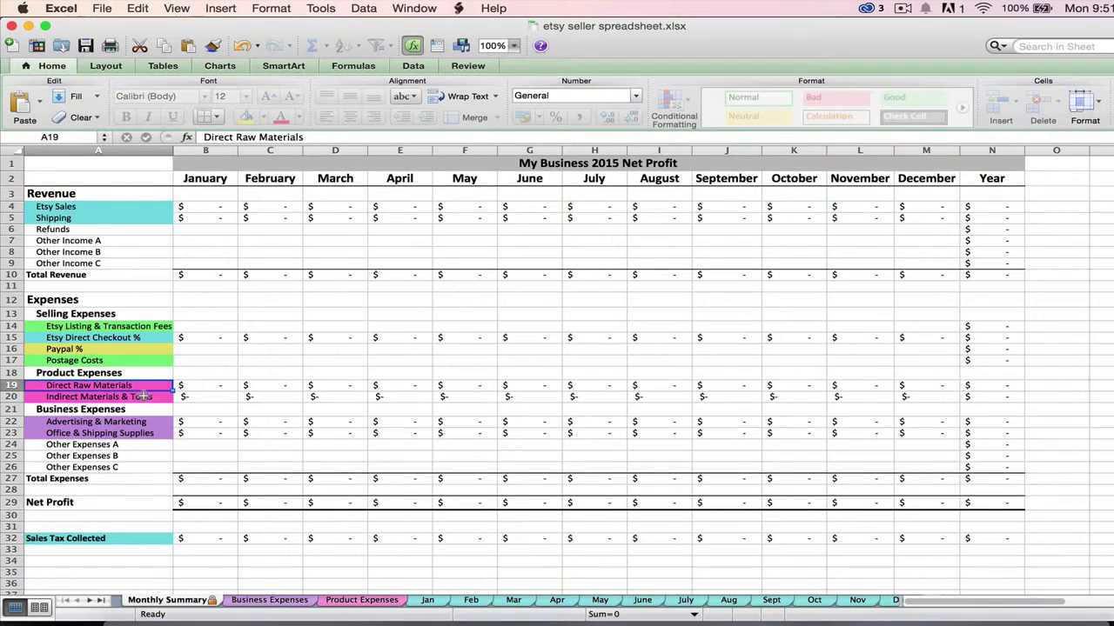
left_click(132, 408)
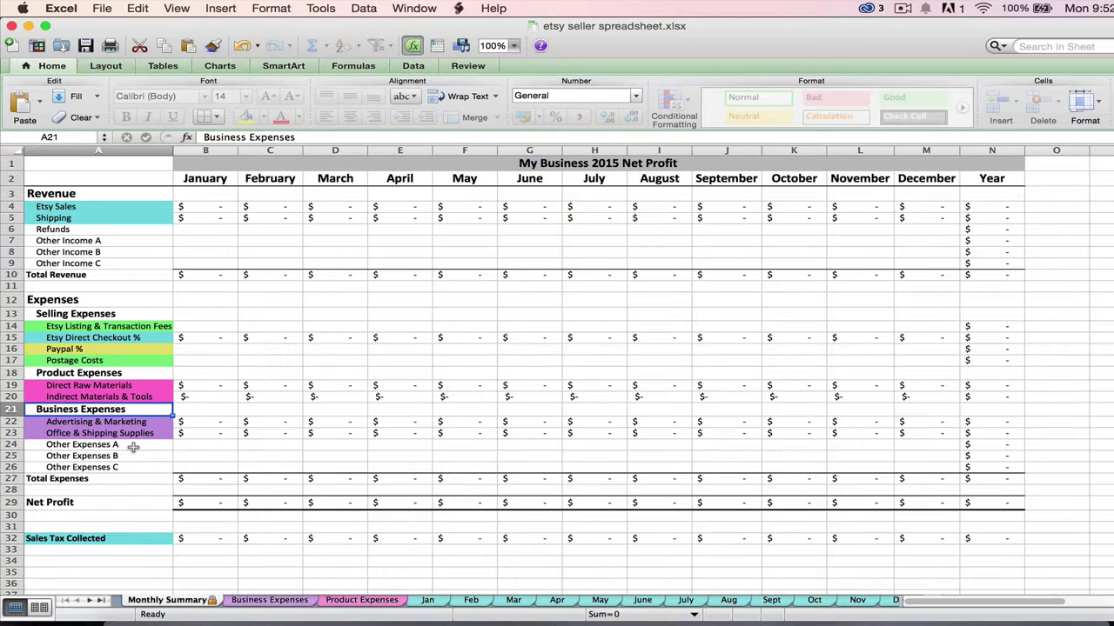
left_click_drag(133, 447, 134, 467)
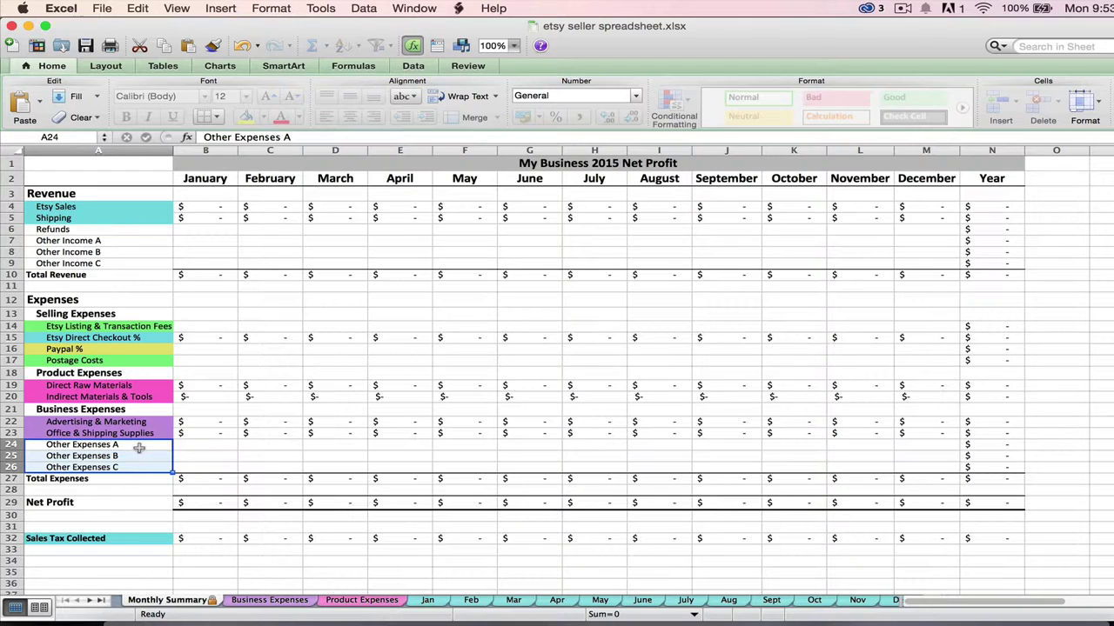
left_click(212, 450)
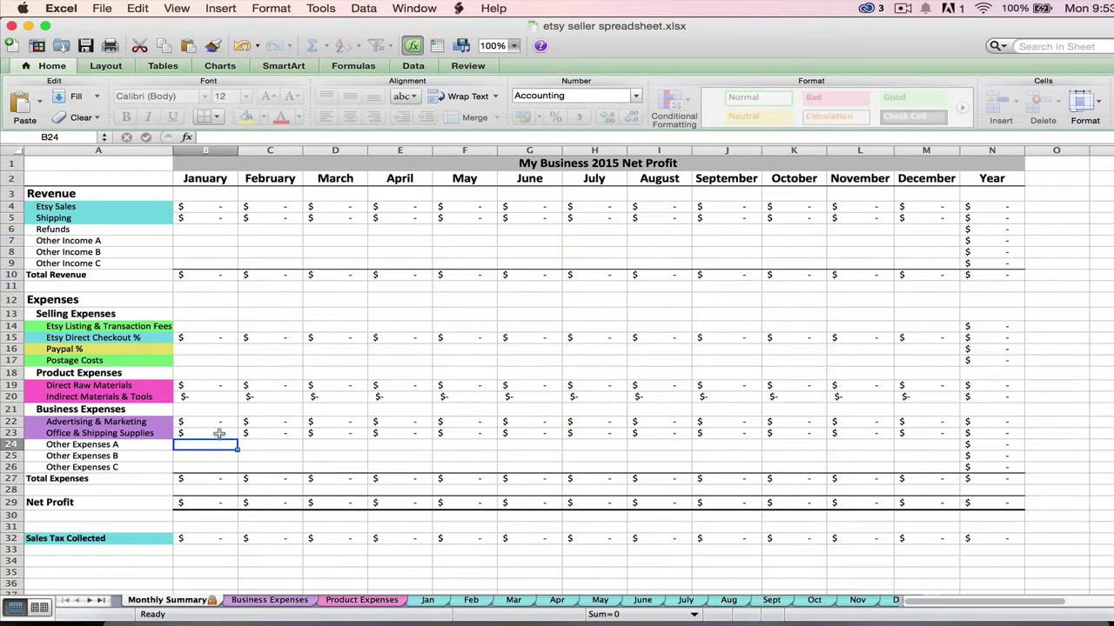
left_click(206, 505)
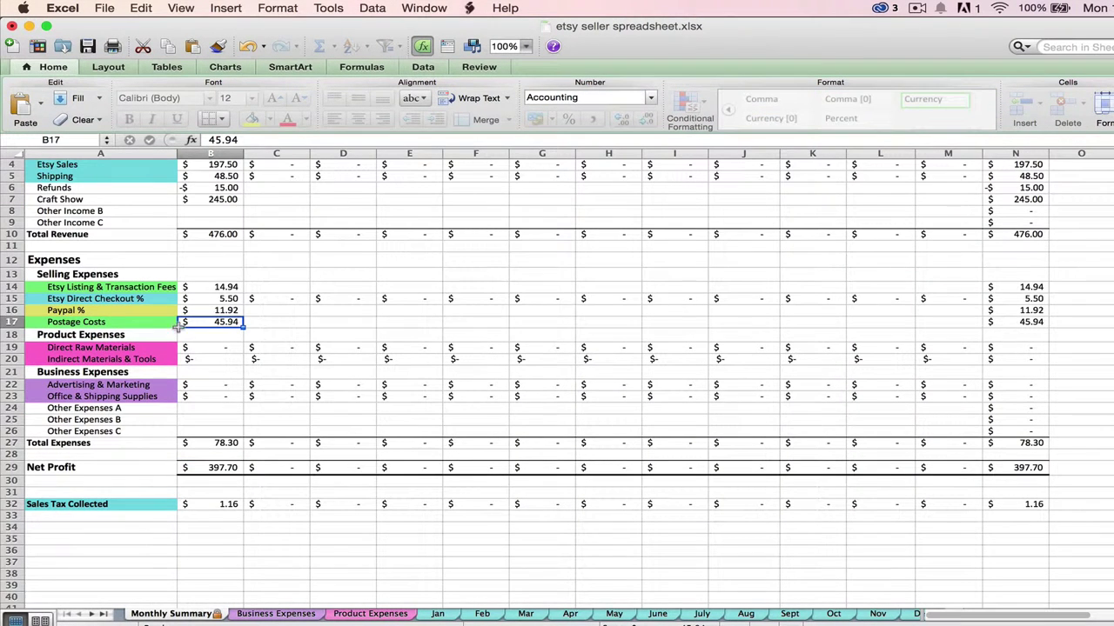
left_click_drag(130, 337, 135, 348)
left_click(139, 359)
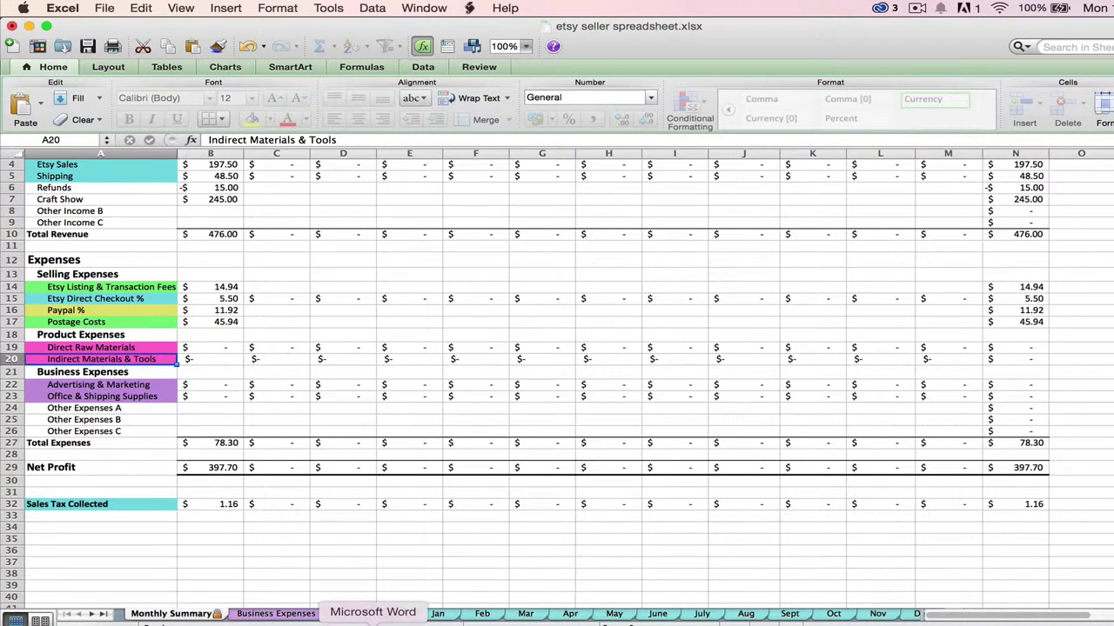
Switch to the Product Expenses sheet and select the Material A label in A3.
left_click(396, 615)
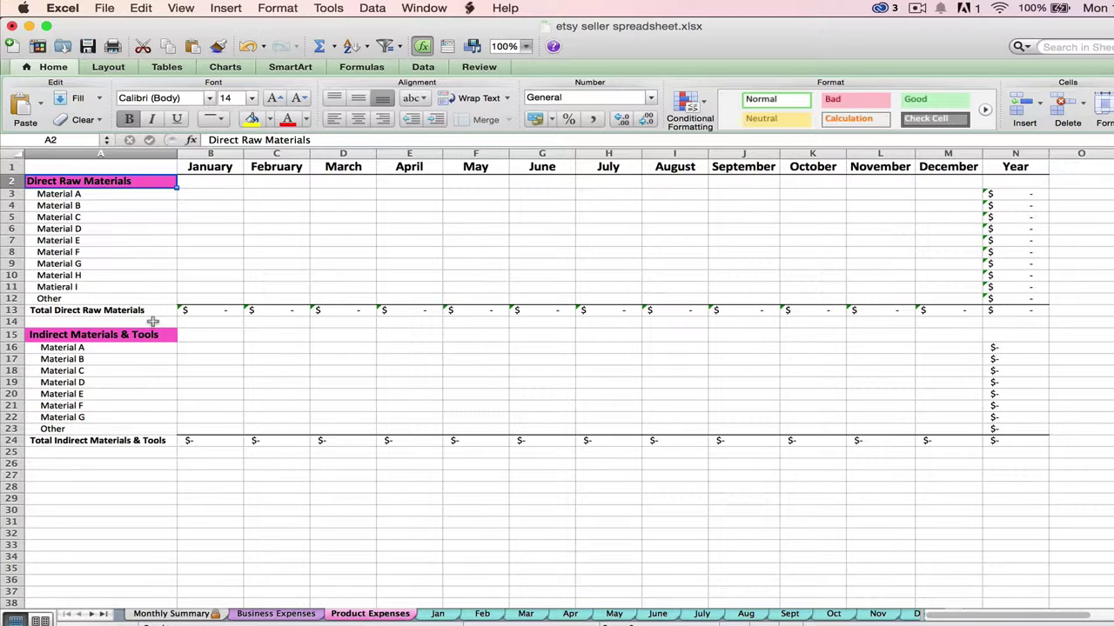
left_click(84, 195)
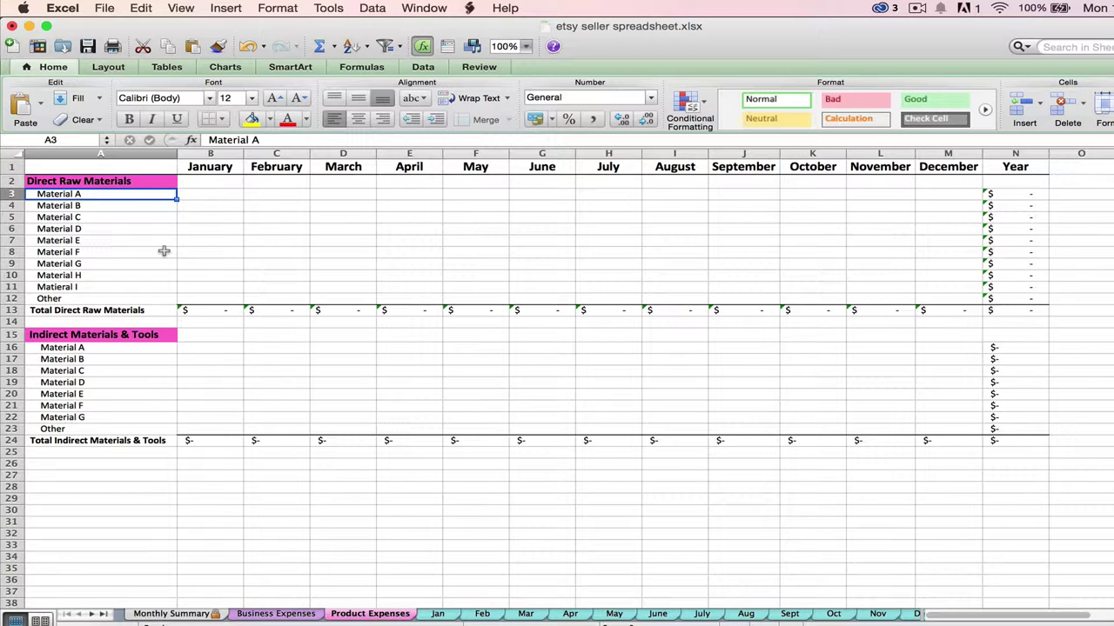
Rename the Direct Raw Materials rows to Beads, Settings, Wire and Jewels.
type("Bea")
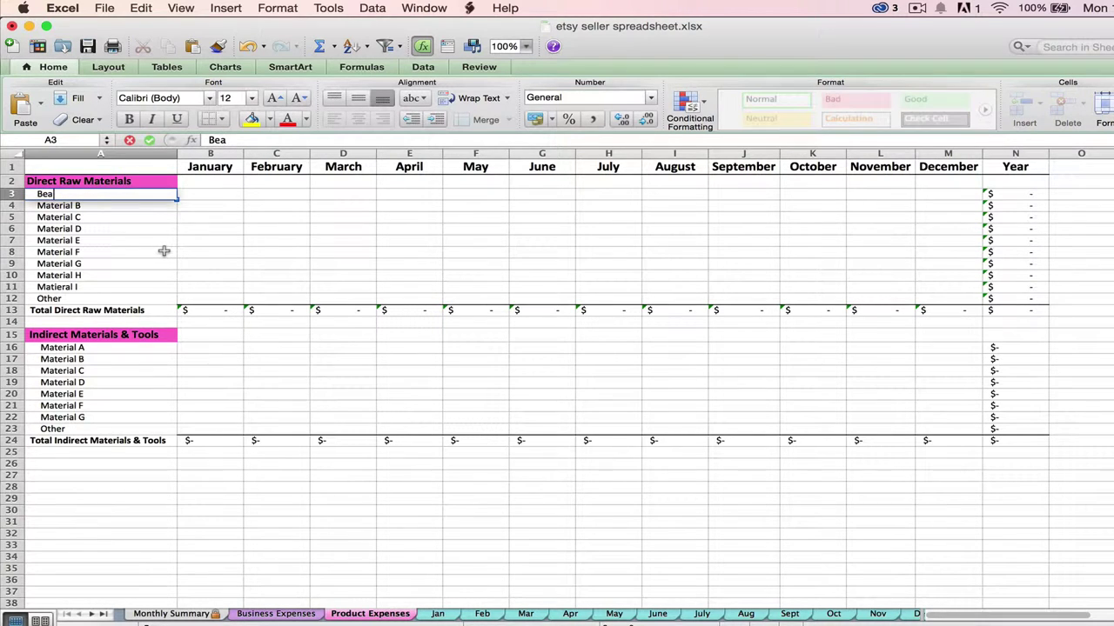
type("ds")
key("Return")
type("Set")
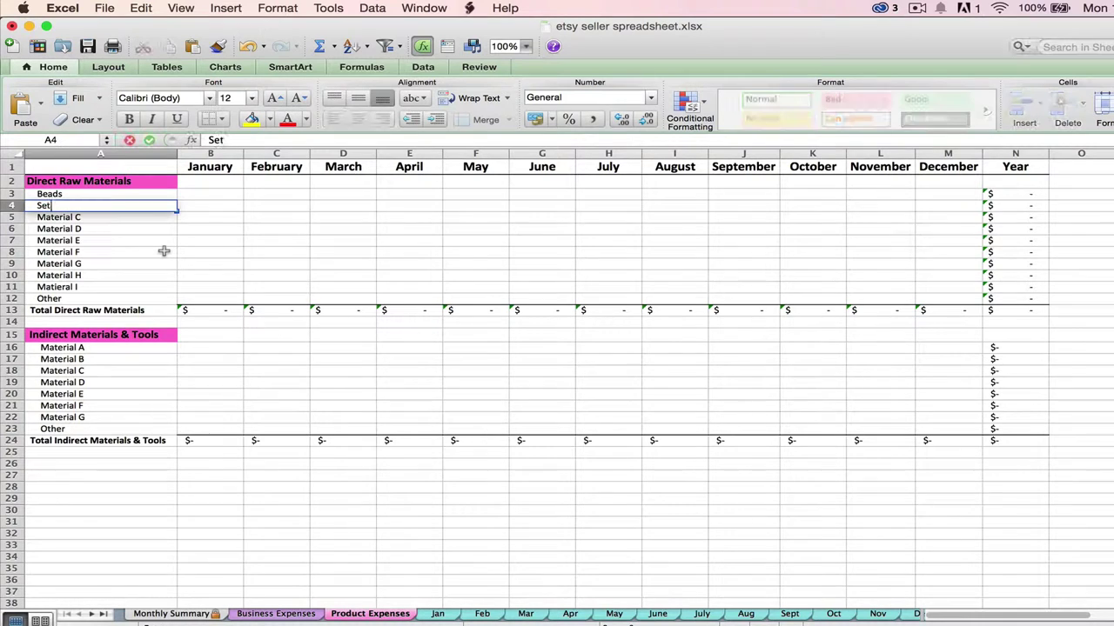
type("tings")
key("Return")
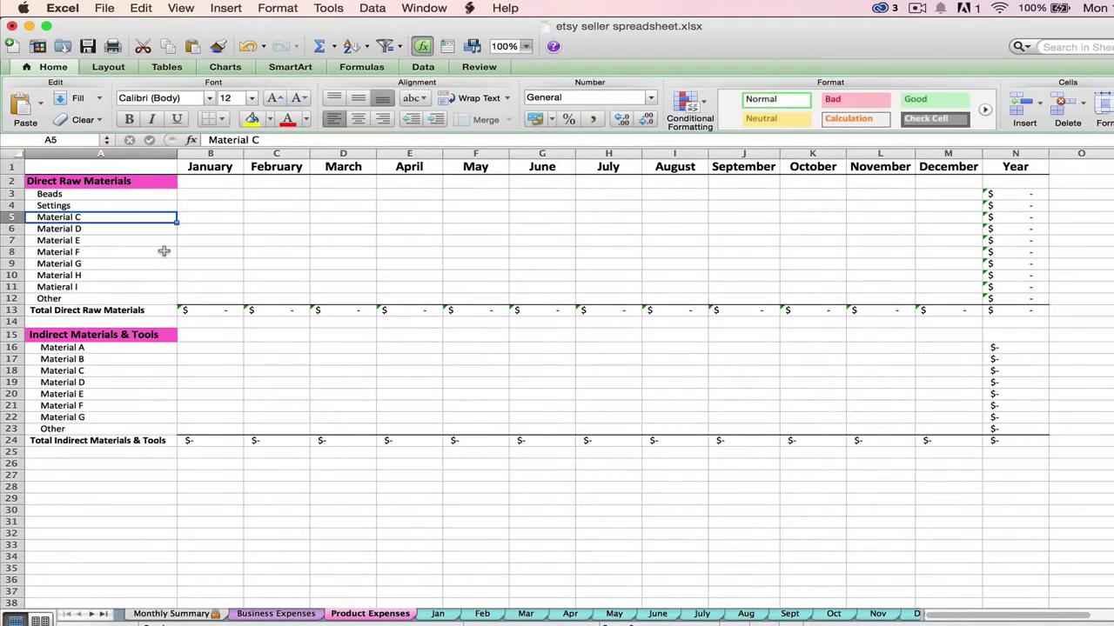
type("Wire")
key("Return")
type("Jewels")
key("Return")
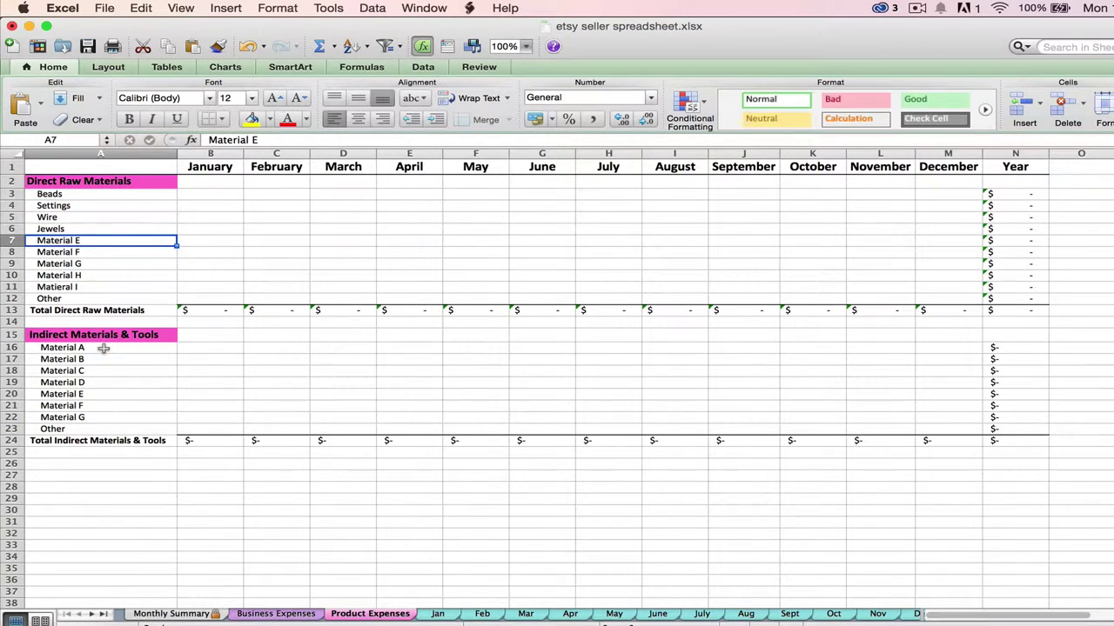
Rename the first two Indirect Materials & Tools rows to Tools and Adhesives.
left_click(105, 347)
type("Tools")
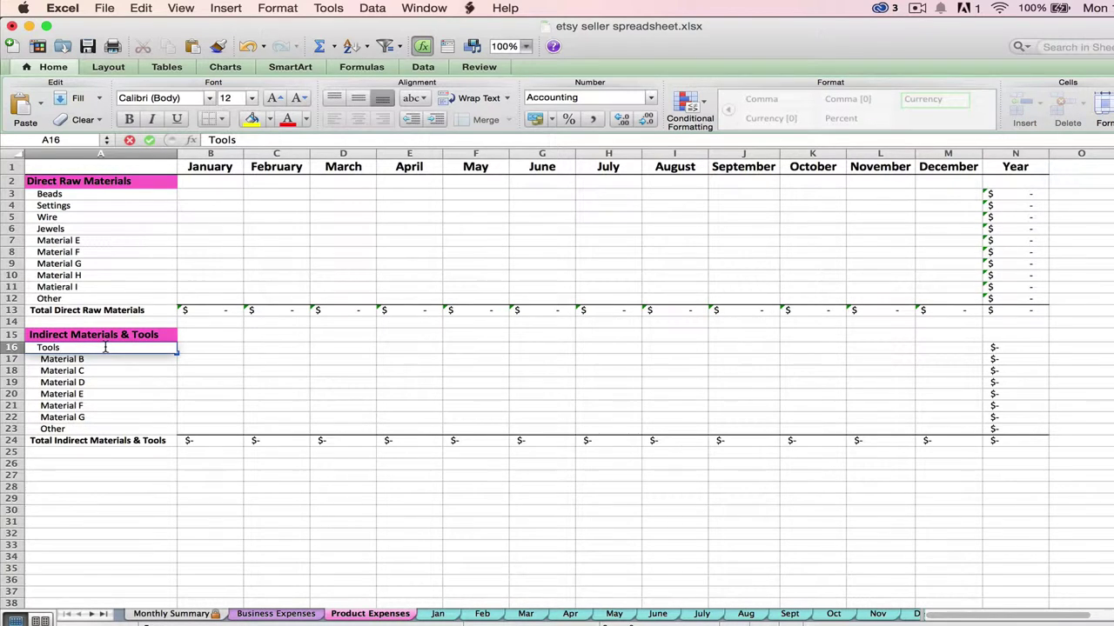
key("Return")
type("Adhesives")
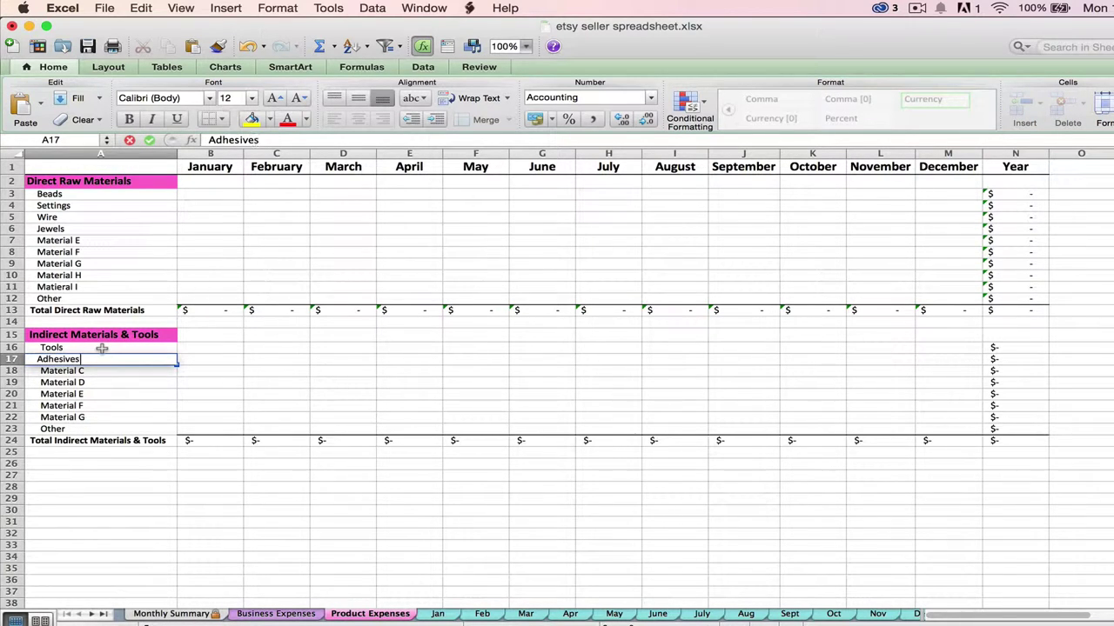
key("Return")
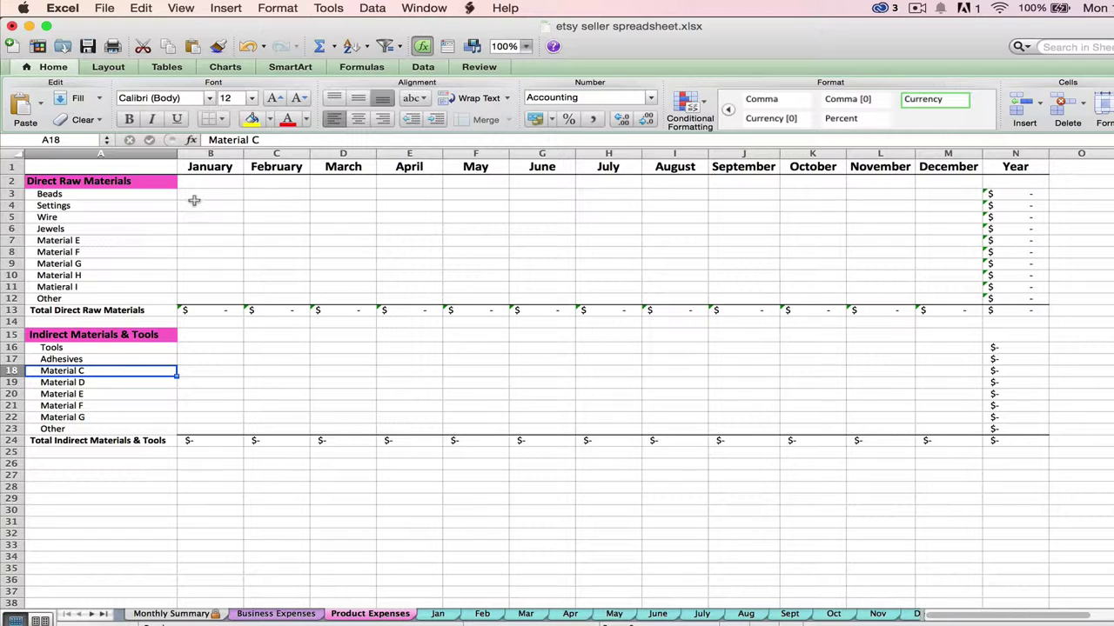
left_click(187, 199)
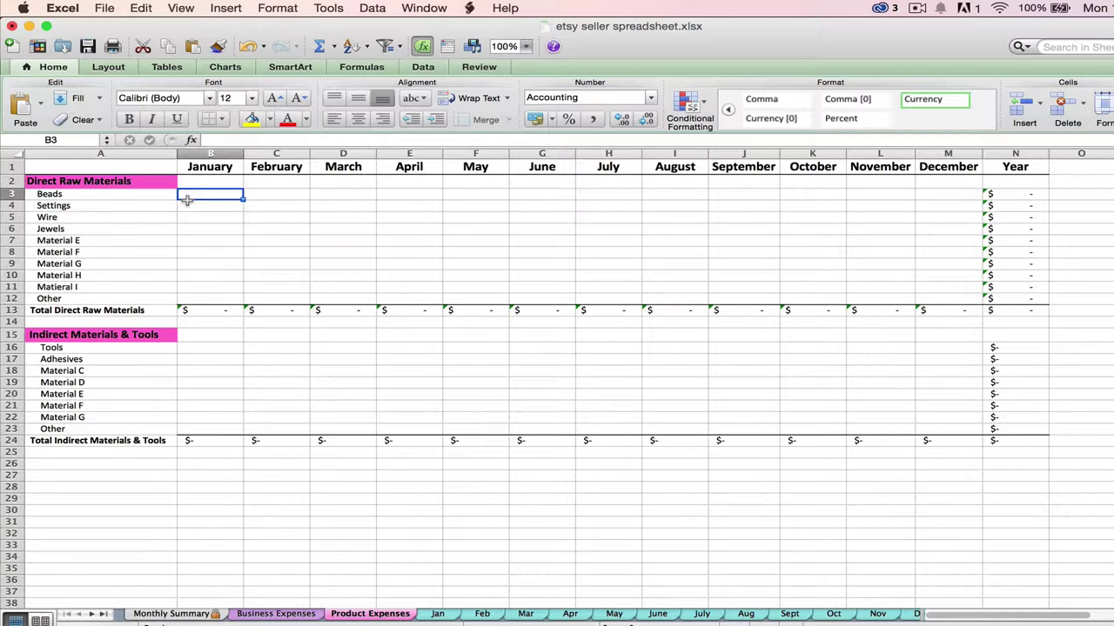
Enter January Beads cost as =5+10.254 and correct the Settings cost to 20.
type("=")
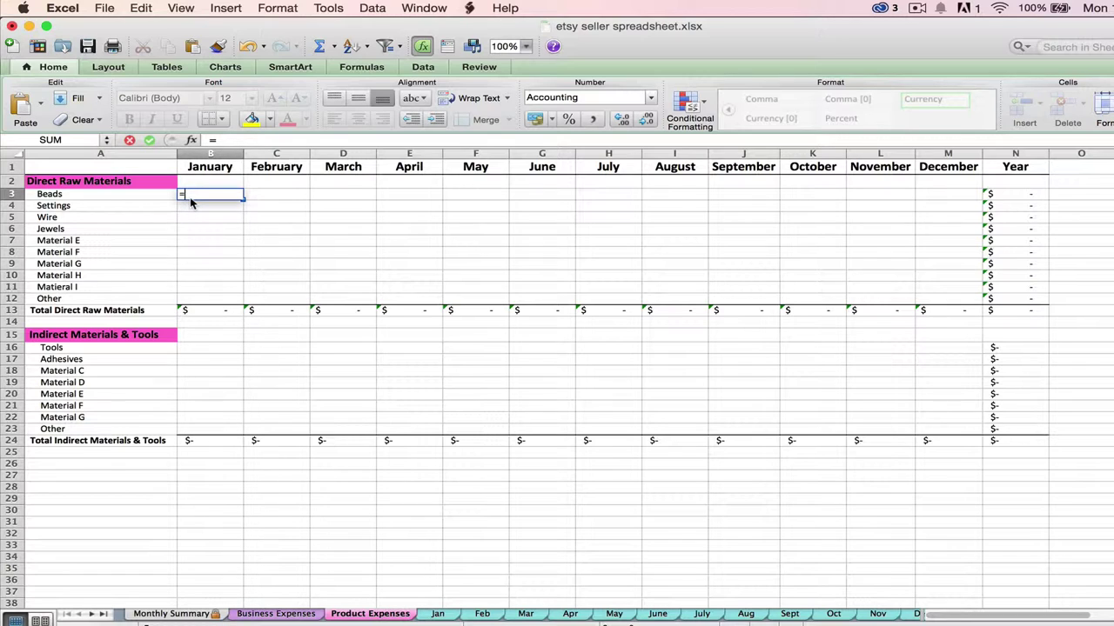
type("5")
type("+10.")
type("25")
type("4")
key("Return")
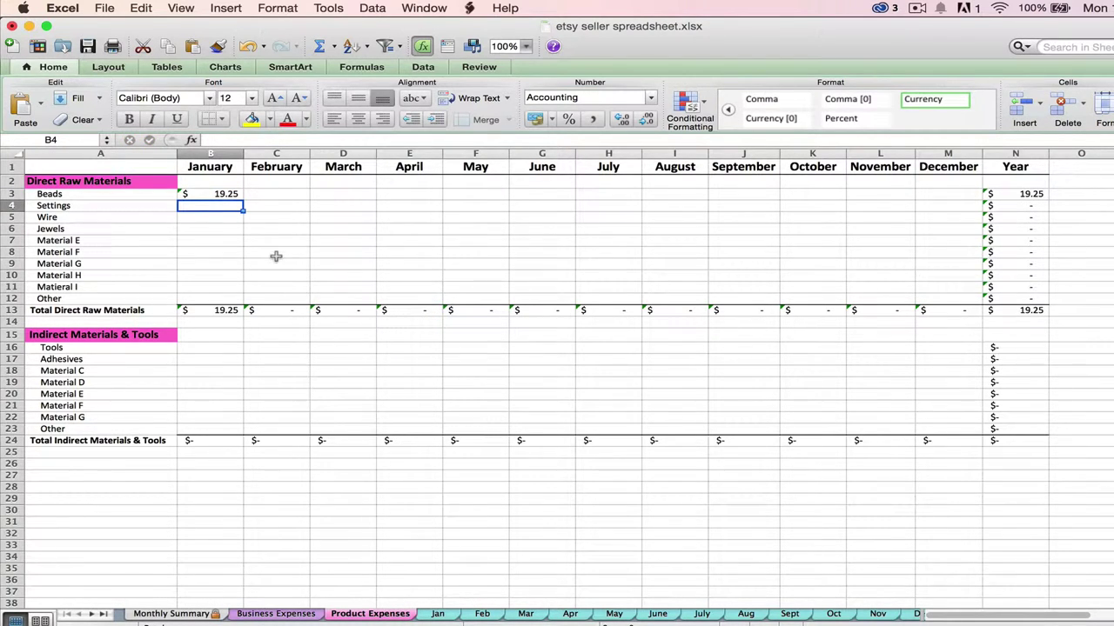
type("7+")
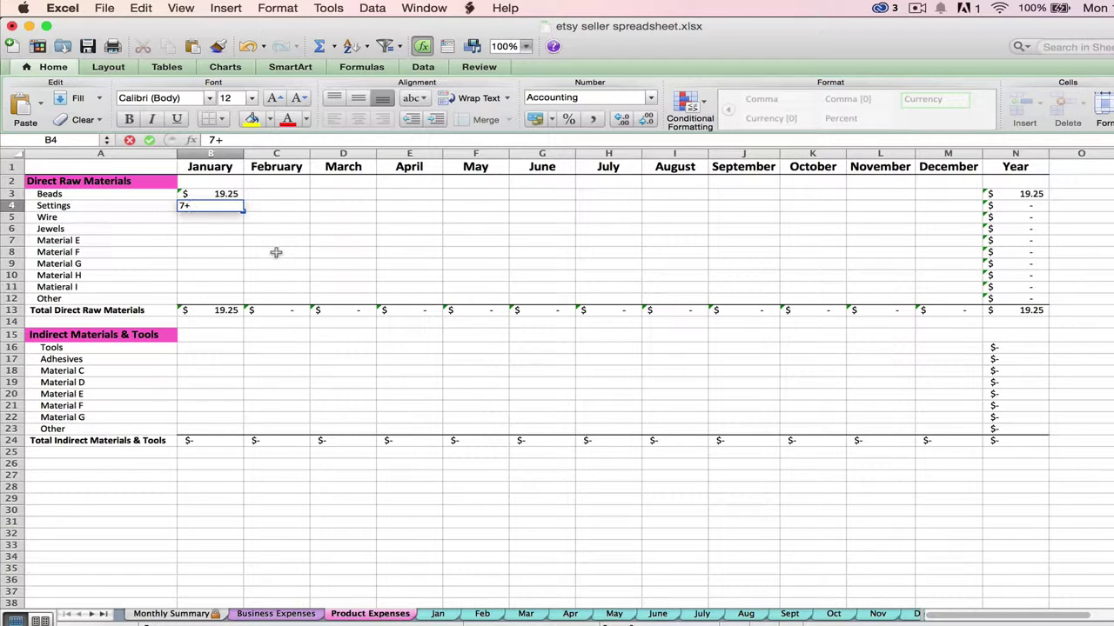
type("10")
key("Return")
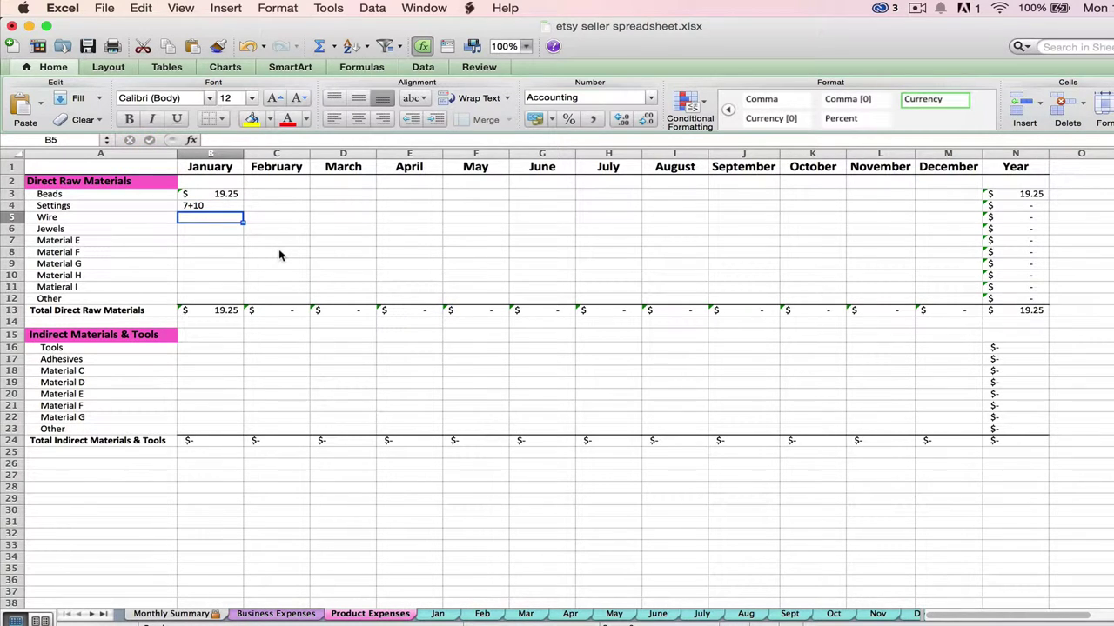
left_click(196, 209)
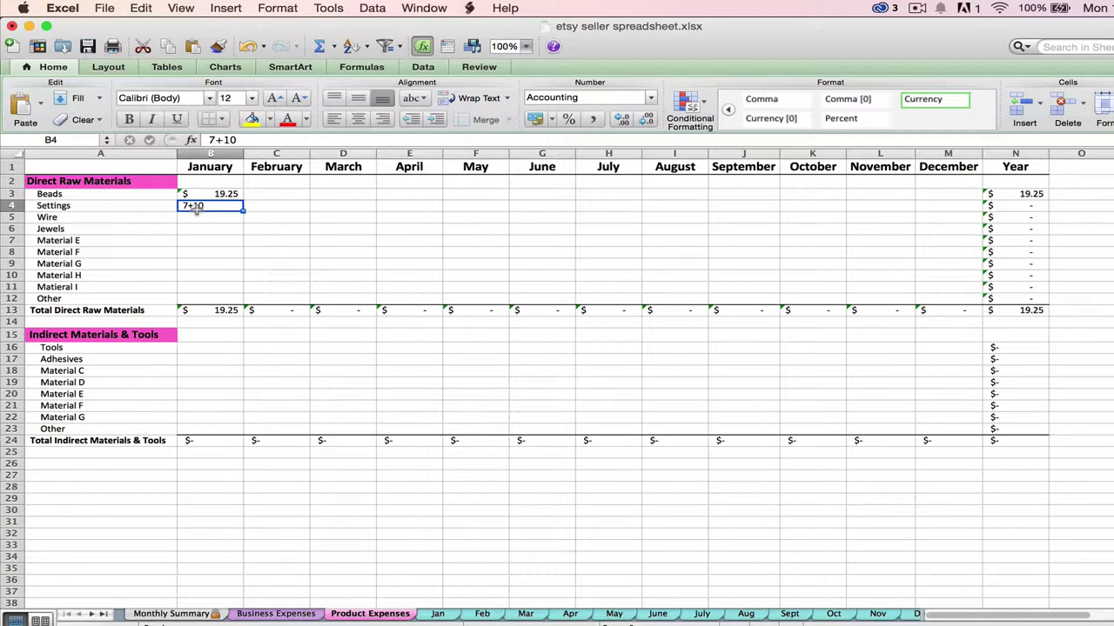
key("BackSpace")
key("Return")
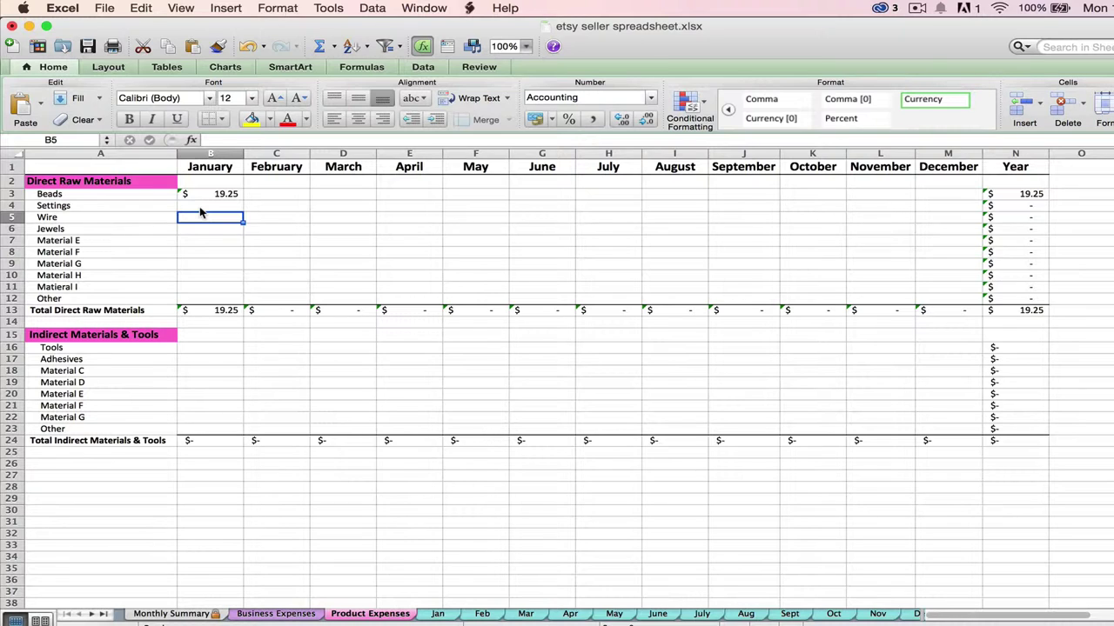
left_click(188, 206)
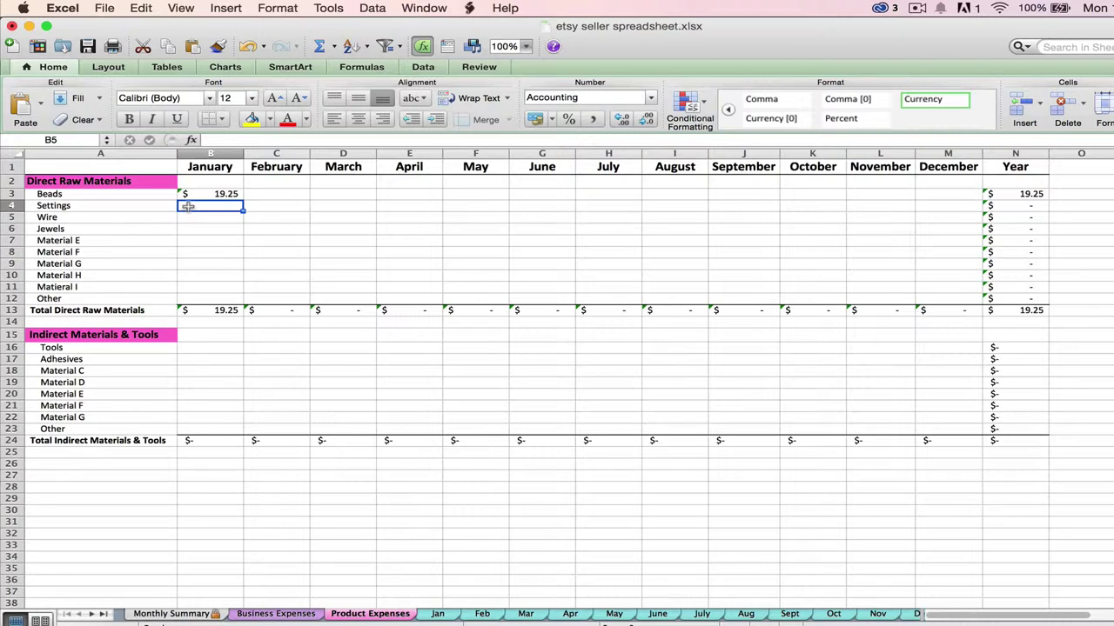
type("2")
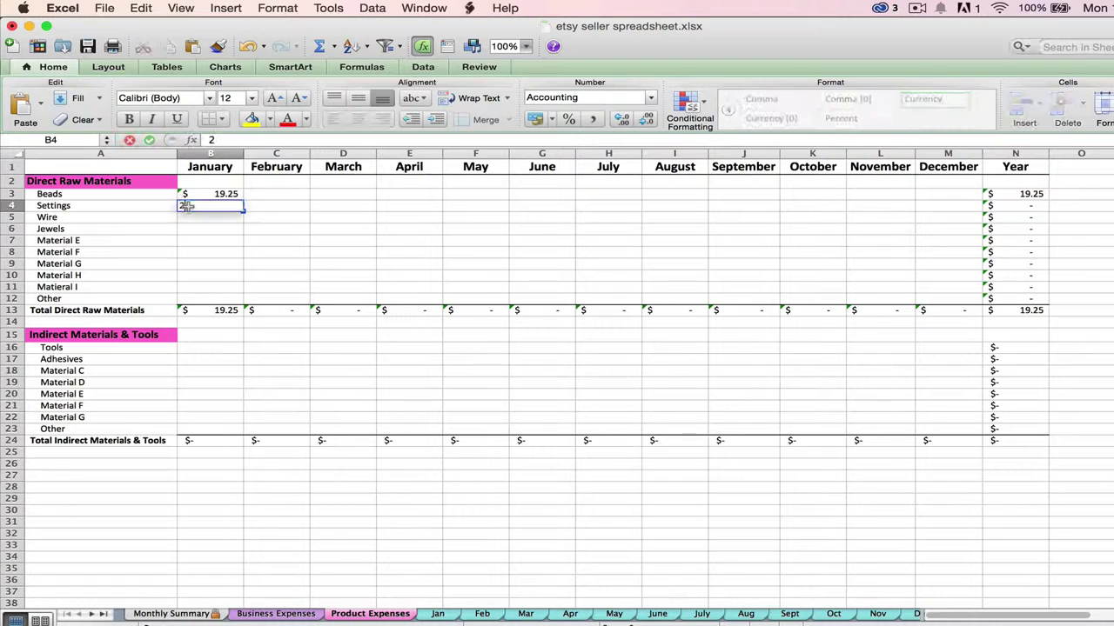
type("0")
key("Return")
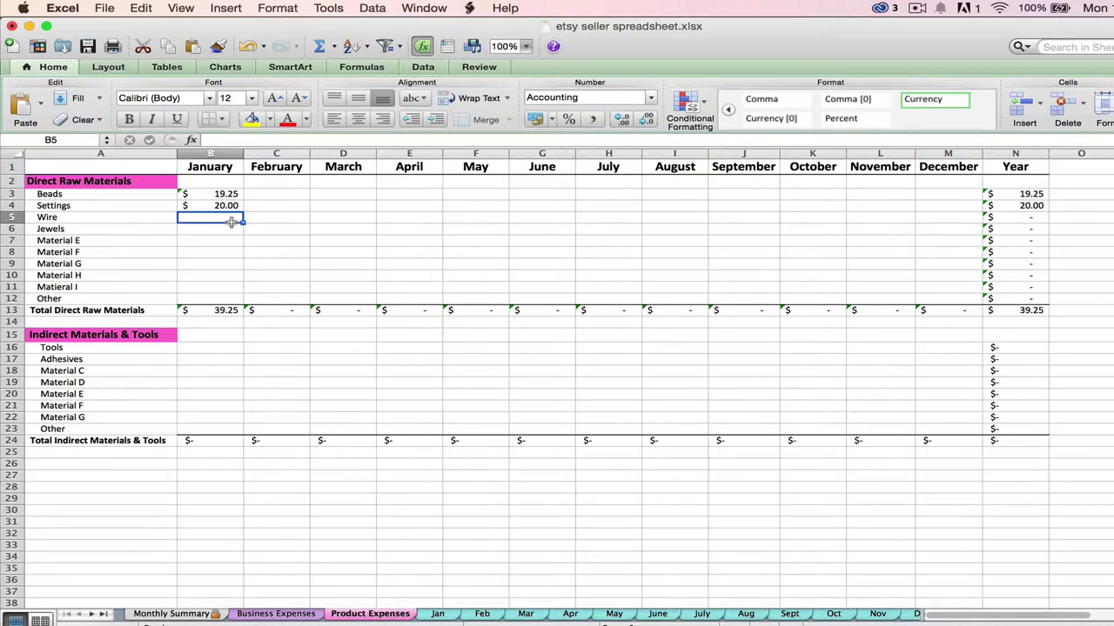
Enter January costs of 5 for Wire, 35 for Tools and 12.50 for Adhesives.
type("5")
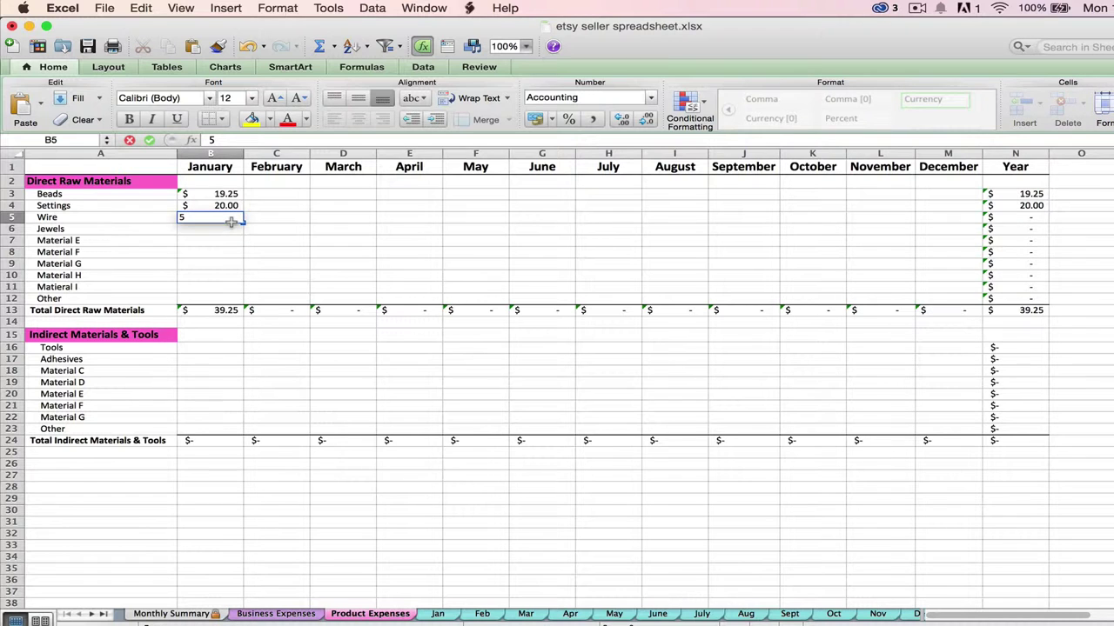
key("Return")
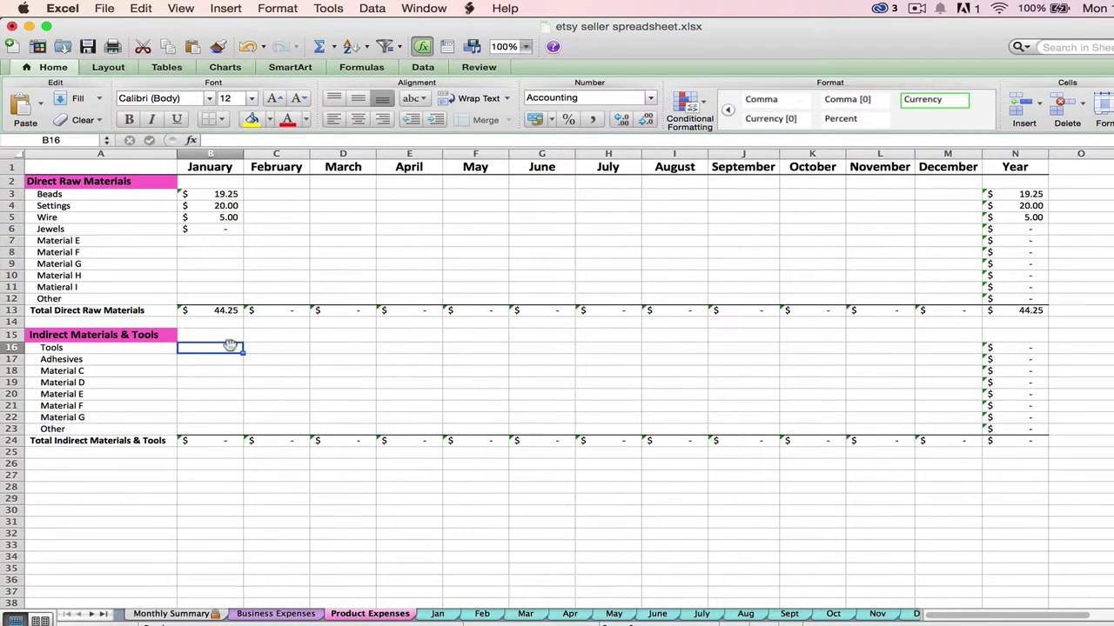
type("35")
key("Return")
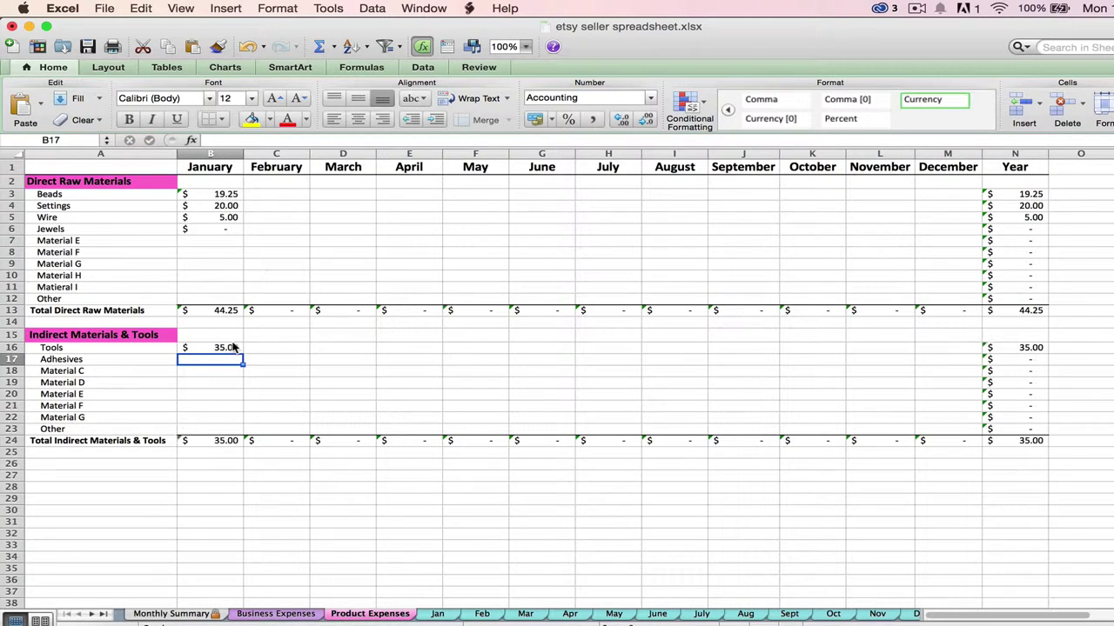
type("12.50")
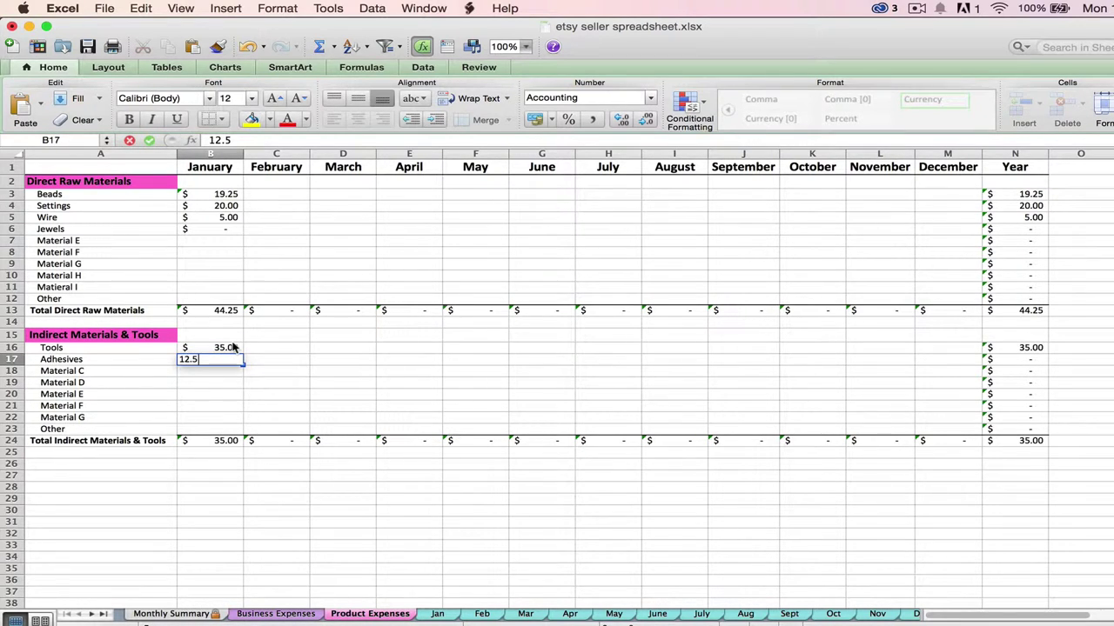
key("Return")
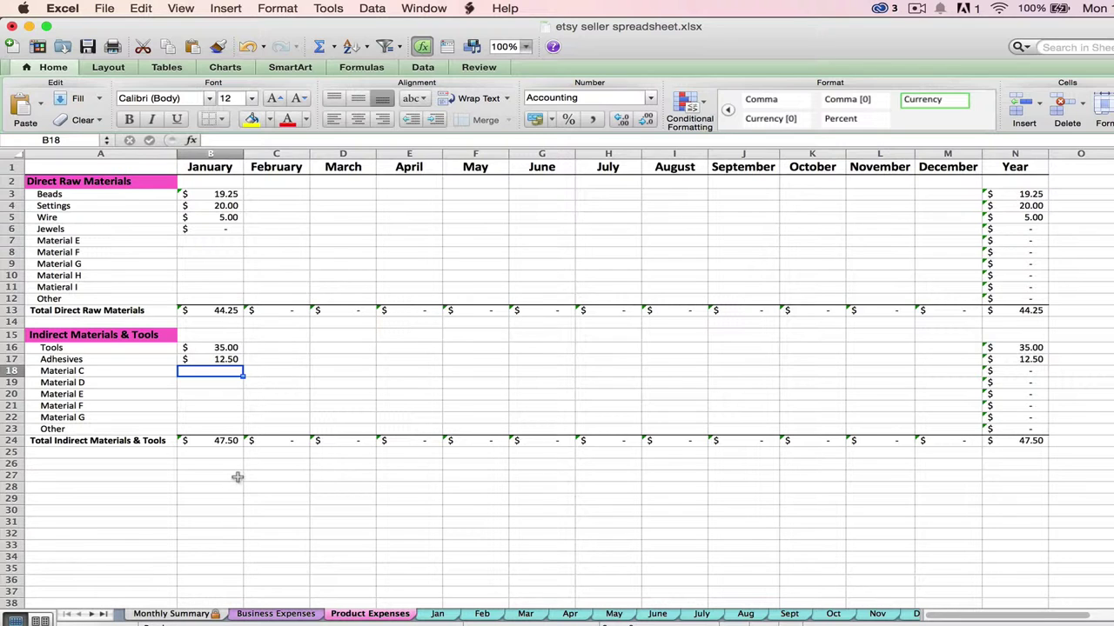
Check the Monthly Summary's January Advertising & Marketing link, then move to Business Expenses.
left_click(185, 614)
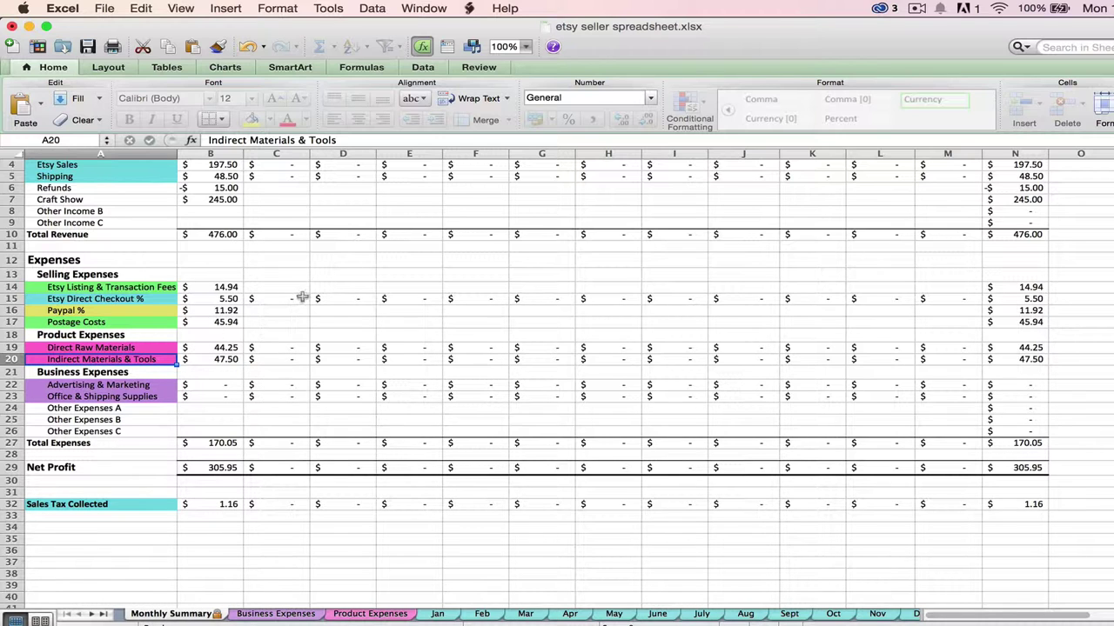
scroll(213, 347, "up", 2)
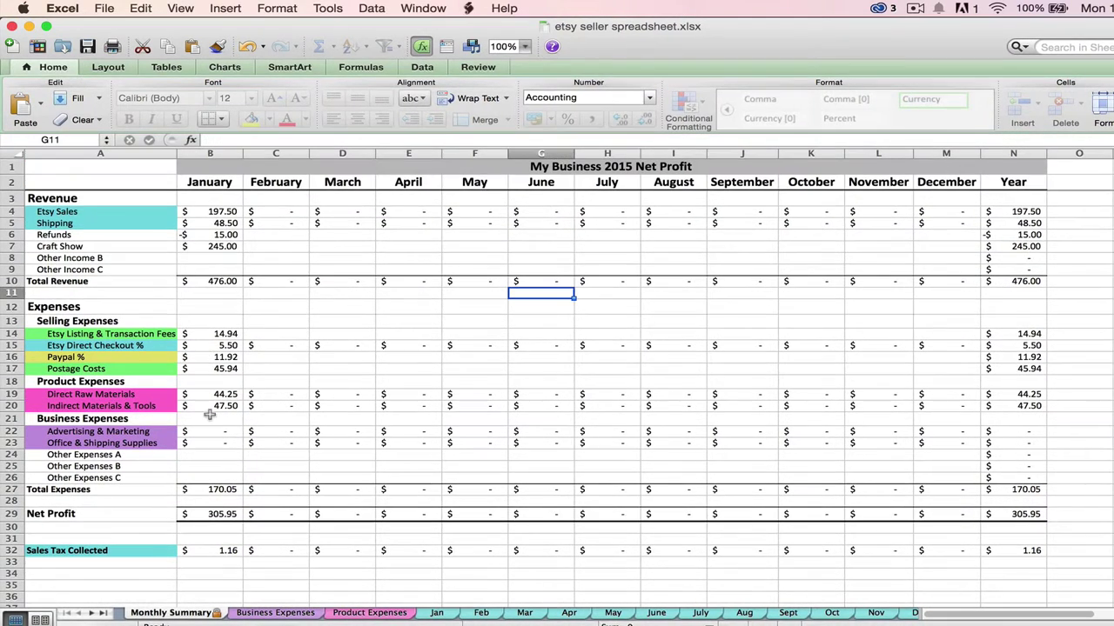
left_click(209, 430)
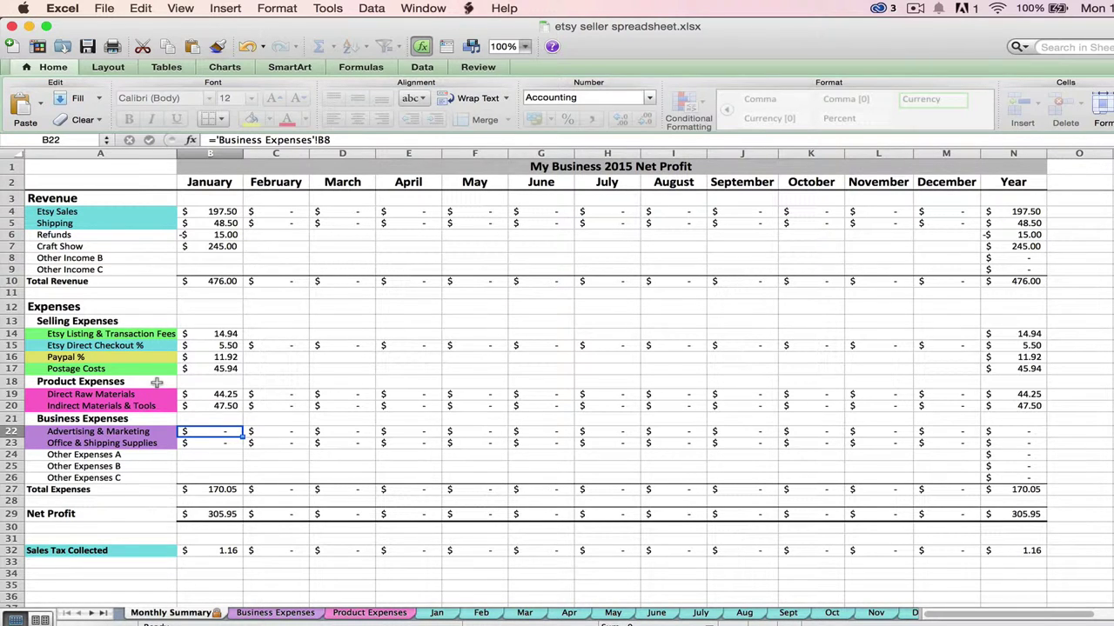
scroll(131, 406, "down", 1)
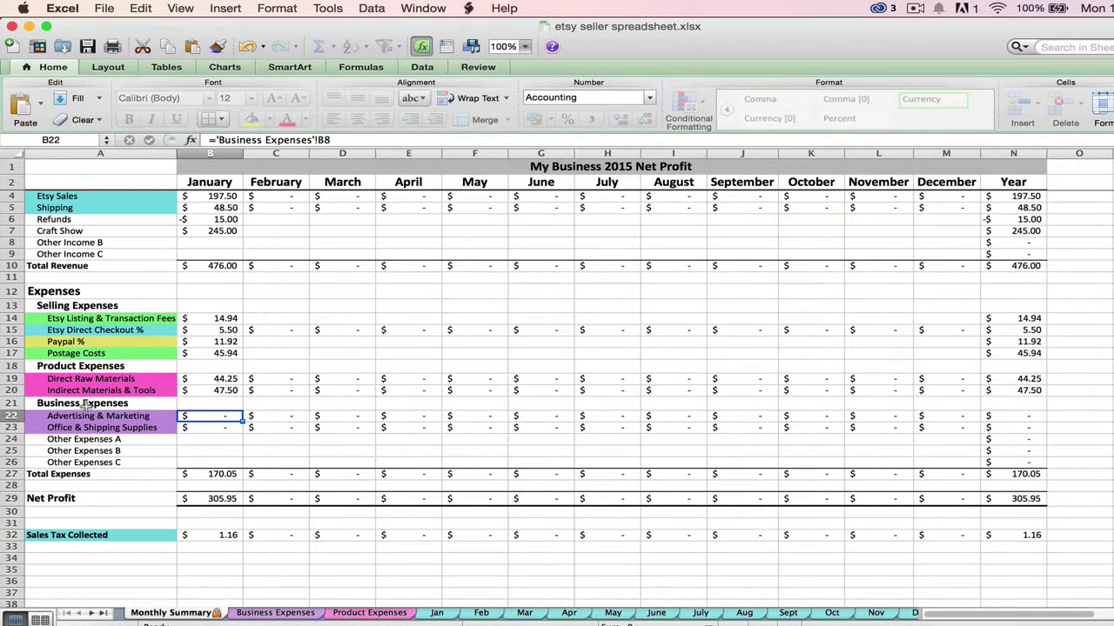
scroll(86, 406, "up", 1)
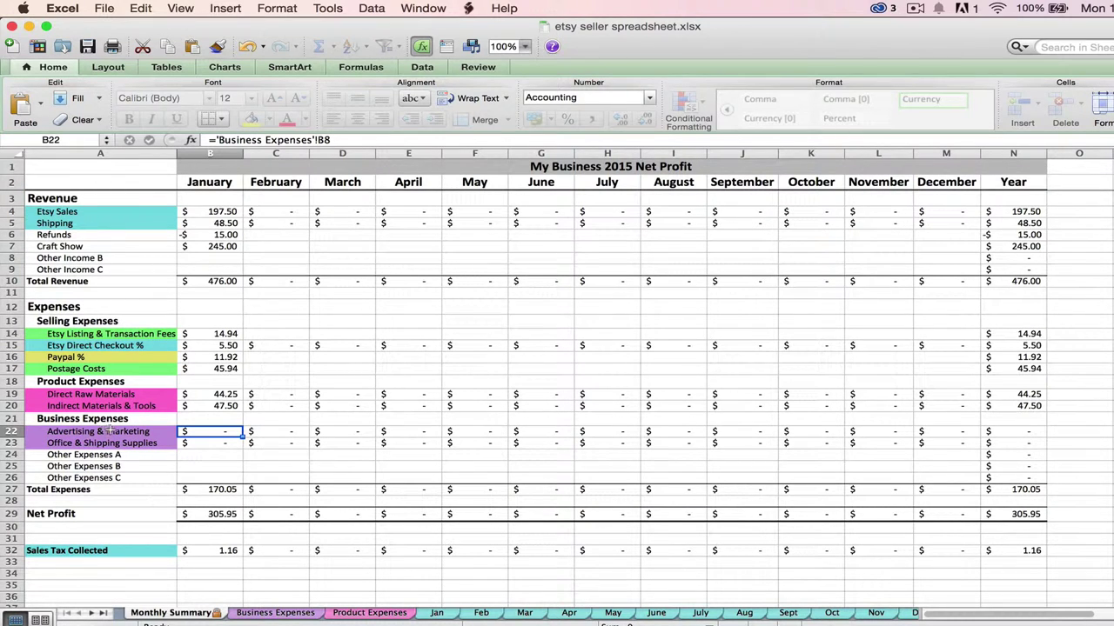
left_click(253, 613)
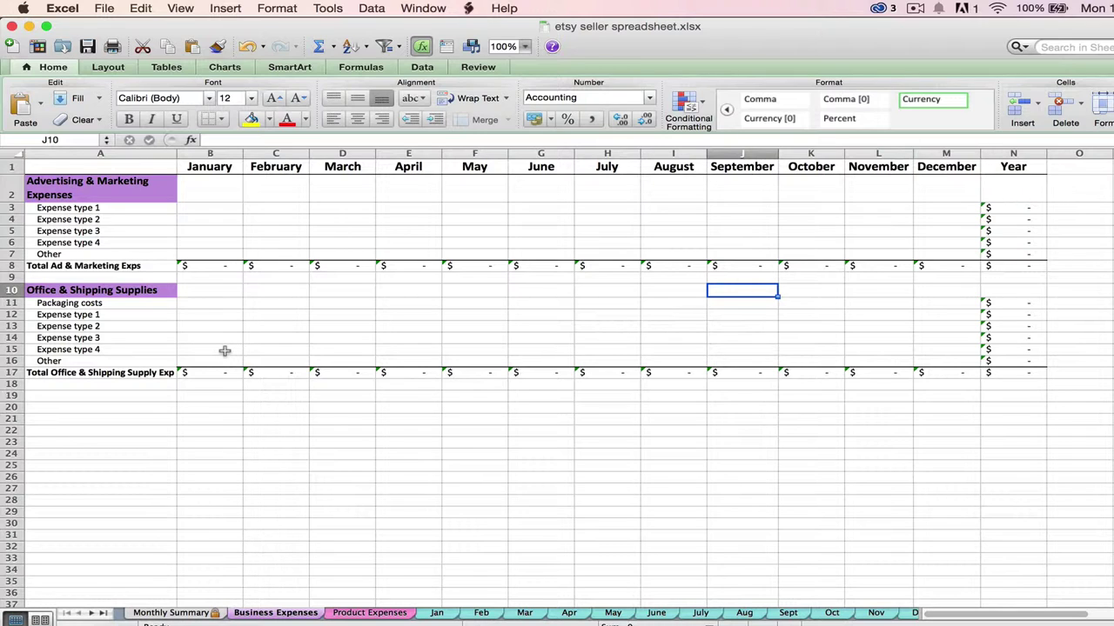
Relabel A3–A5 as Web-hosting expenses, Graphic designer fees and Printing.
left_click(121, 207)
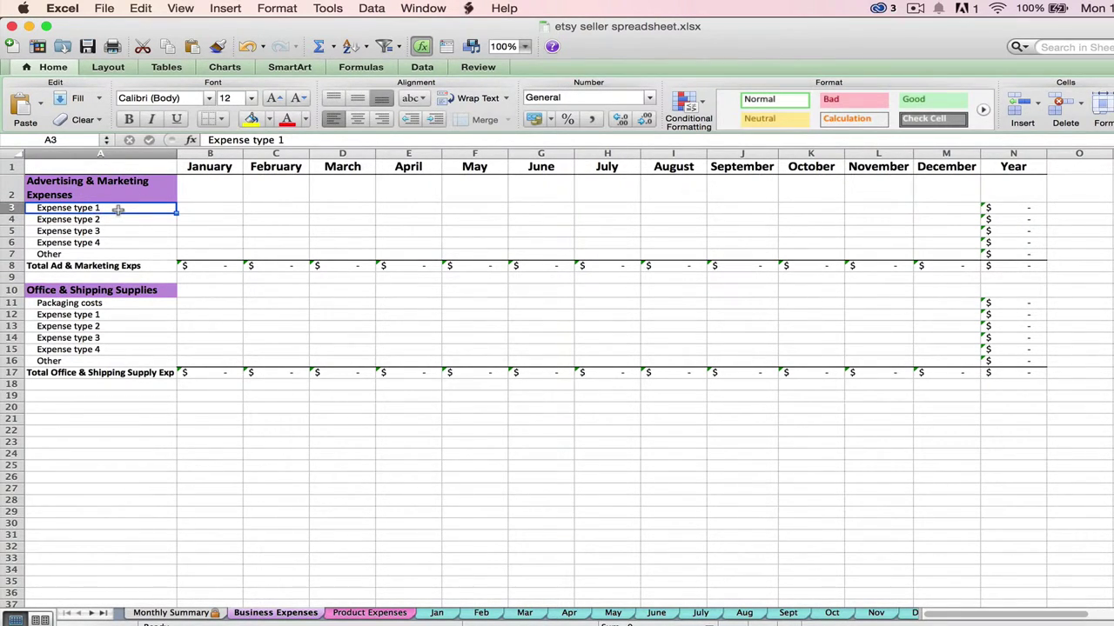
type("Web ")
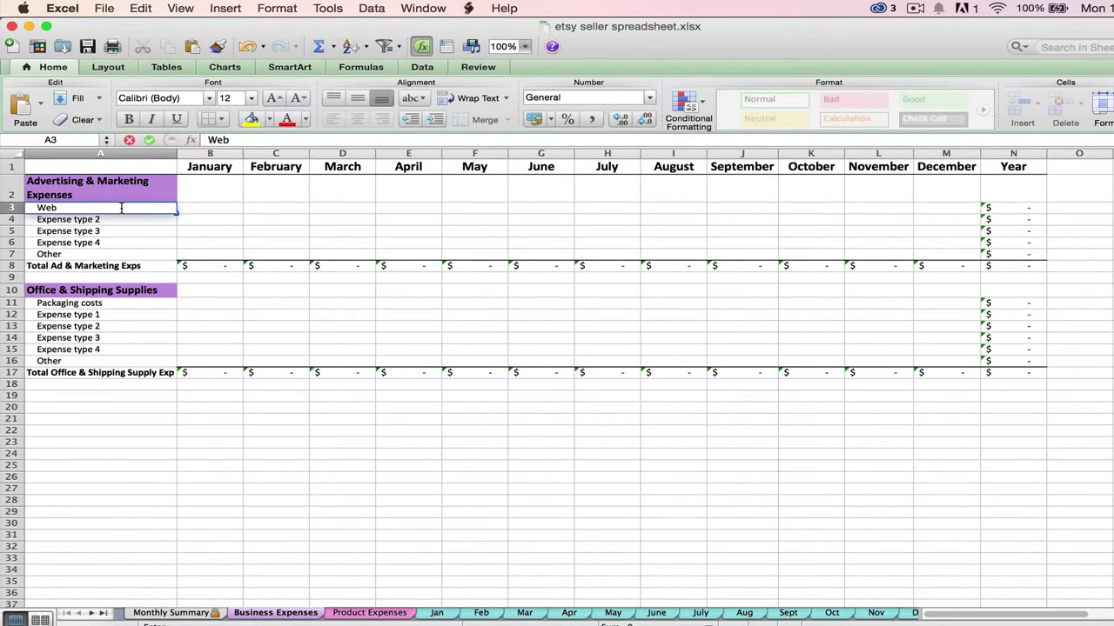
type("-hosting expense")
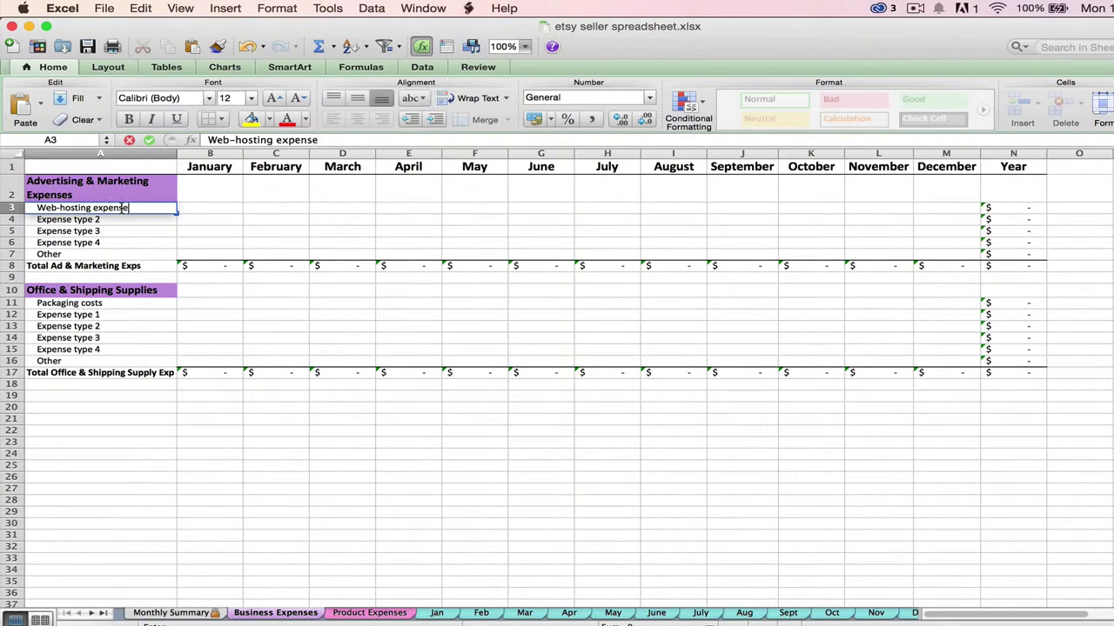
type("s")
key("Return")
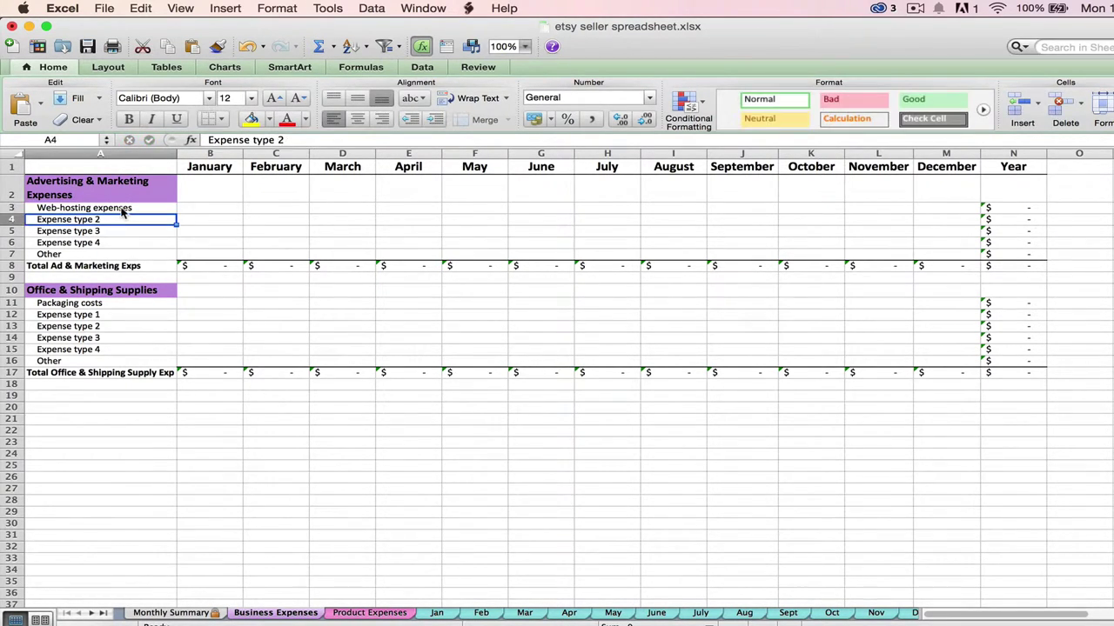
type("G")
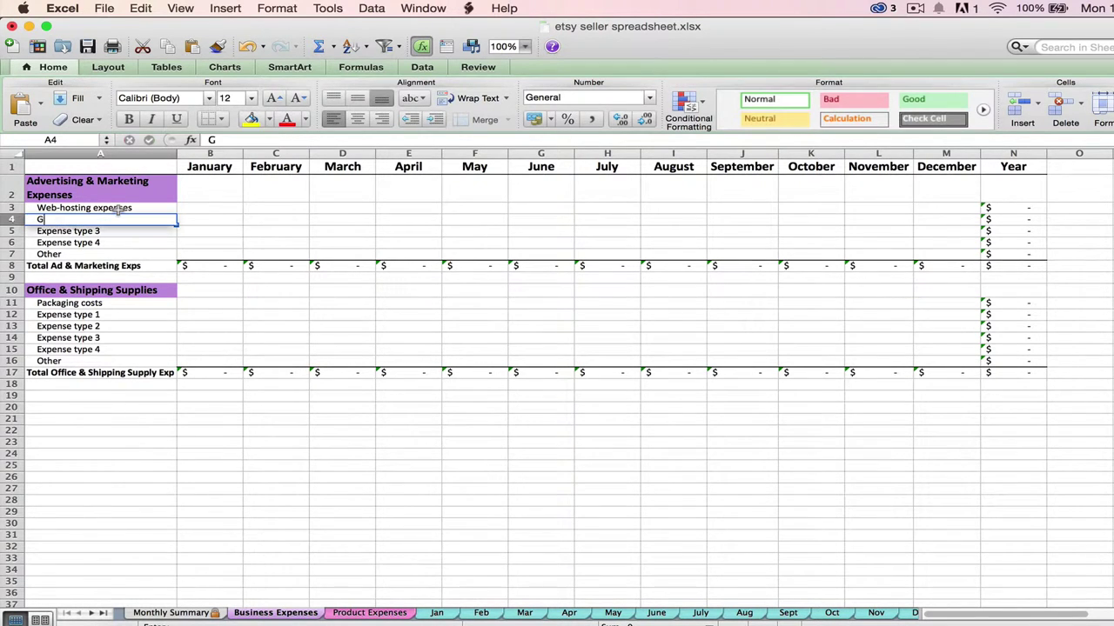
type("raphic D")
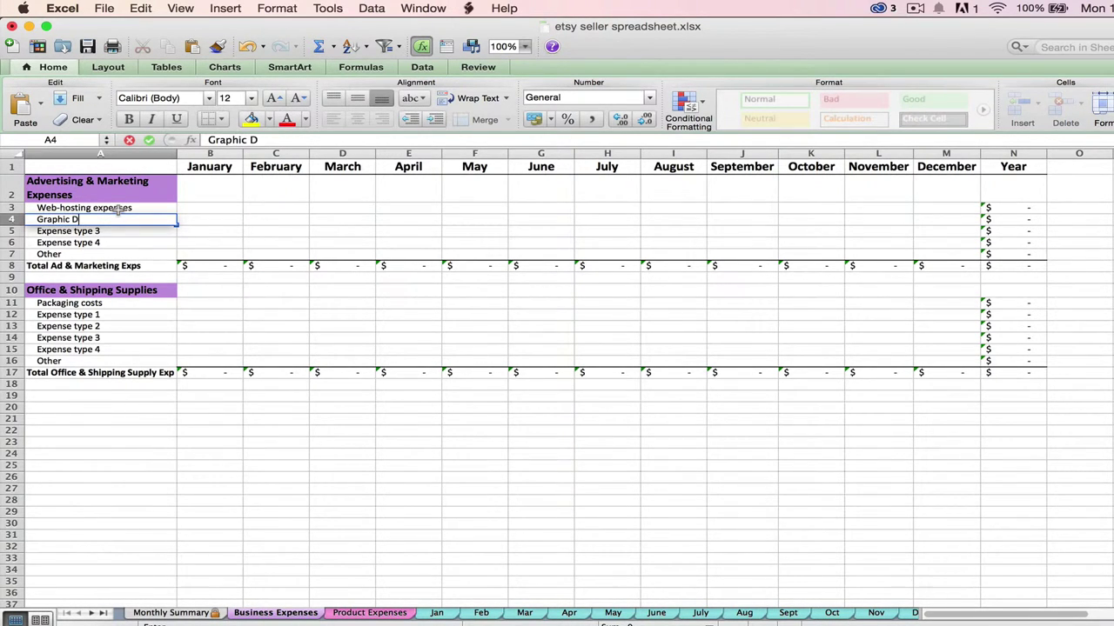
key("BackSpace")
type("designer")
type(" fees")
key("Return")
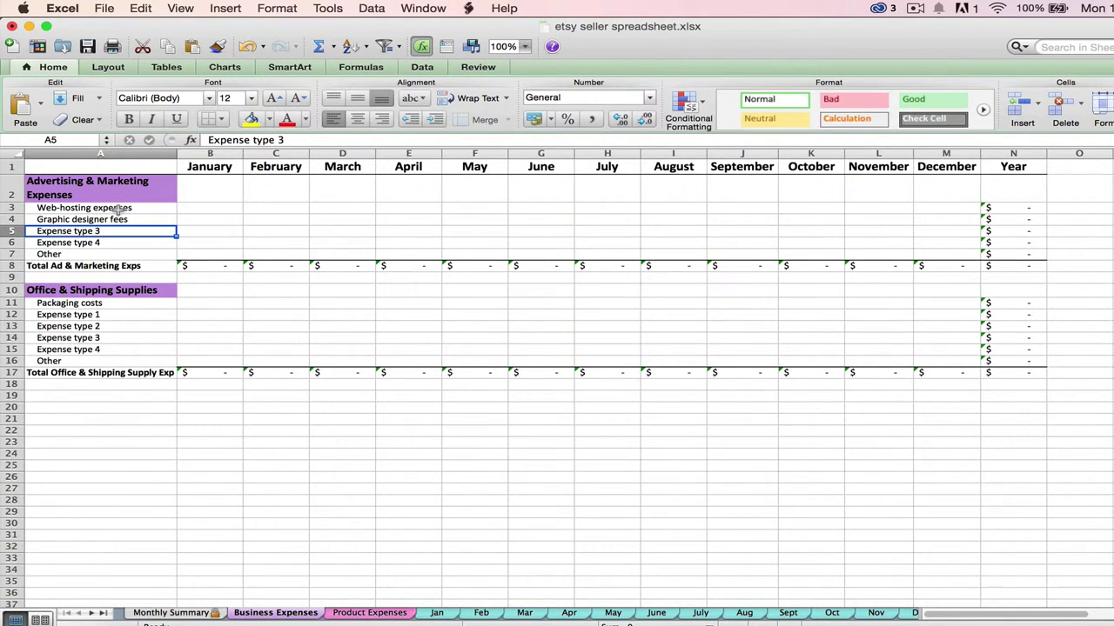
type("Prini")
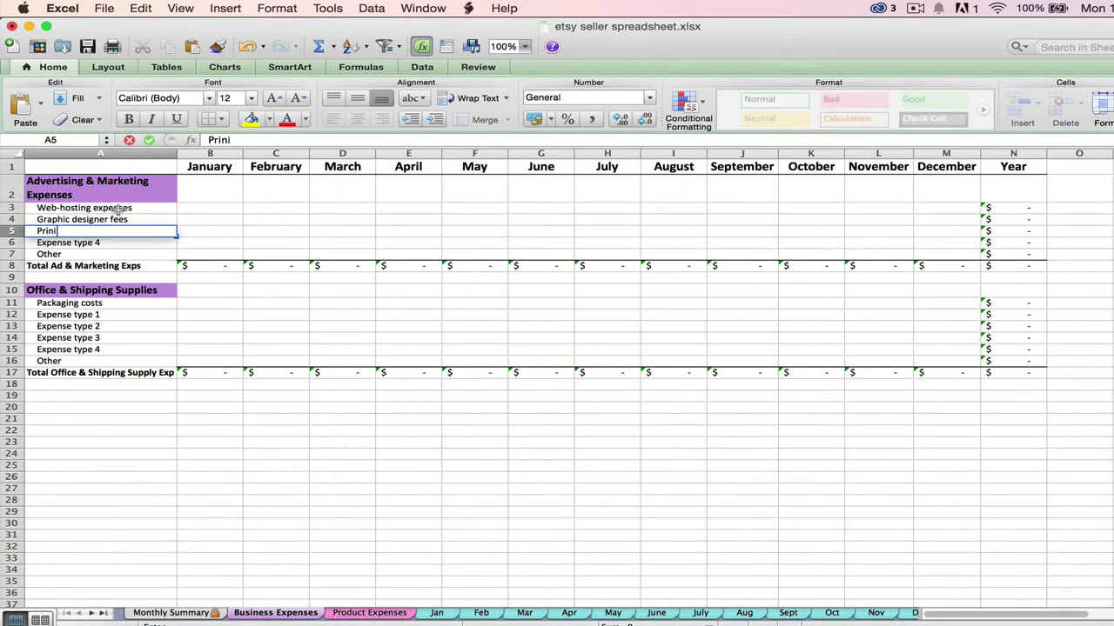
key("BackSpace")
type("ting")
key("Return")
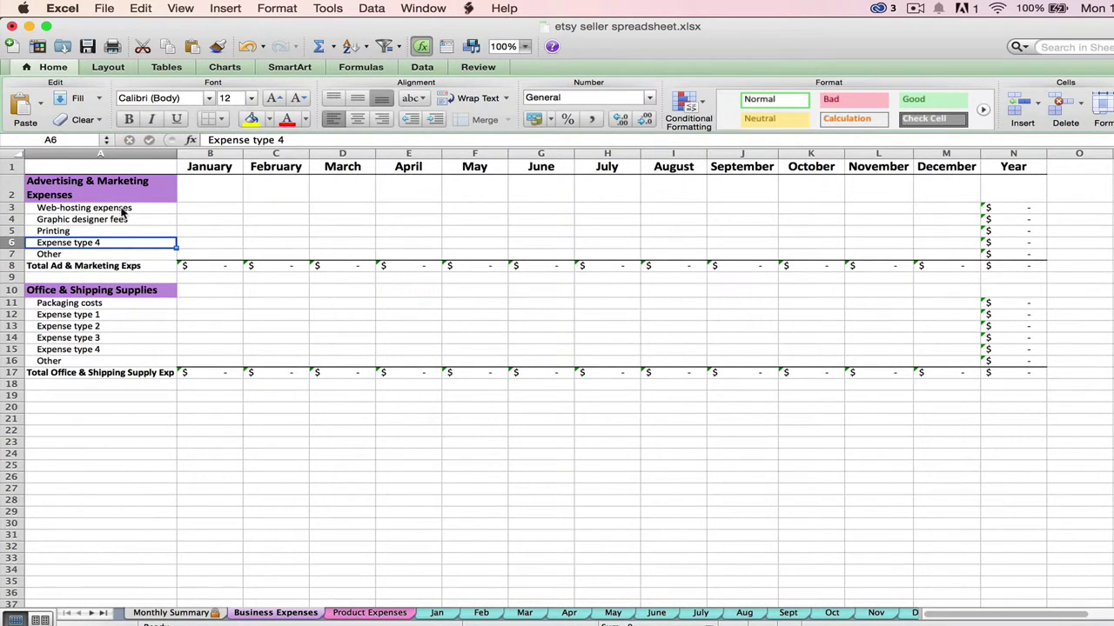
key("Right")
key("Up")
key("Up")
key("Up")
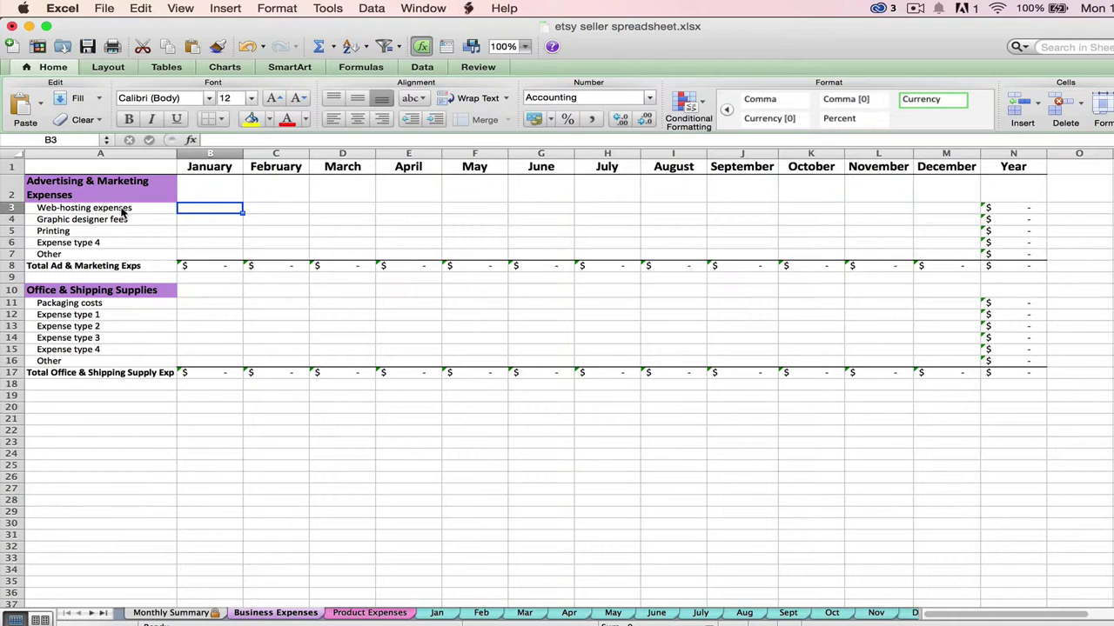
Enter January amounts: web-hosting 10, graphic designer fees 100, and packaging costs 22 in B11.
type("1")
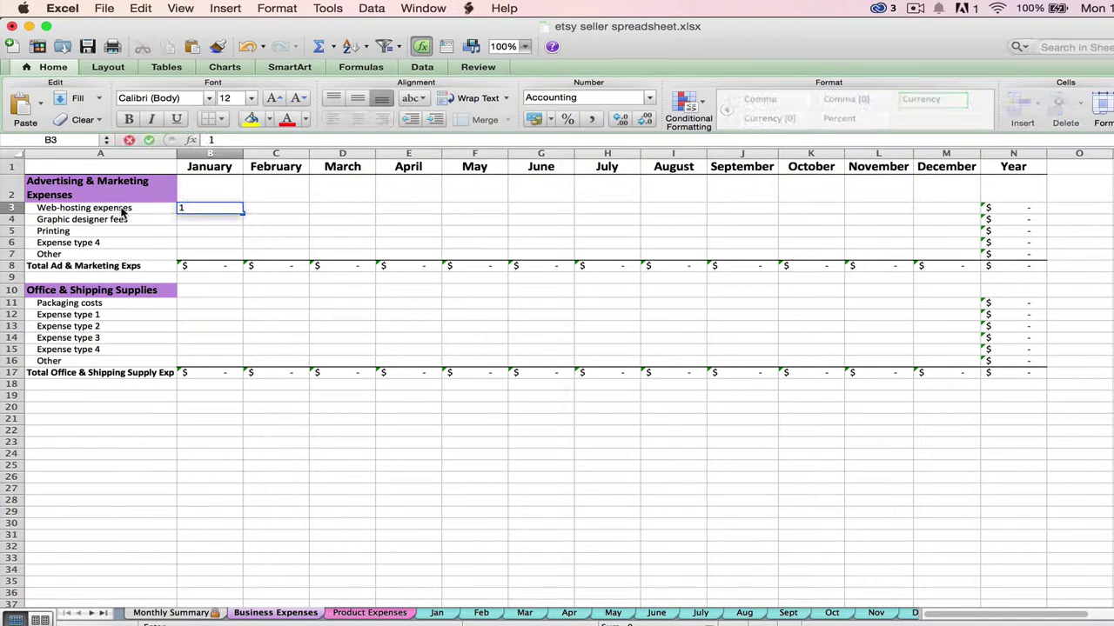
type("0")
key("Return")
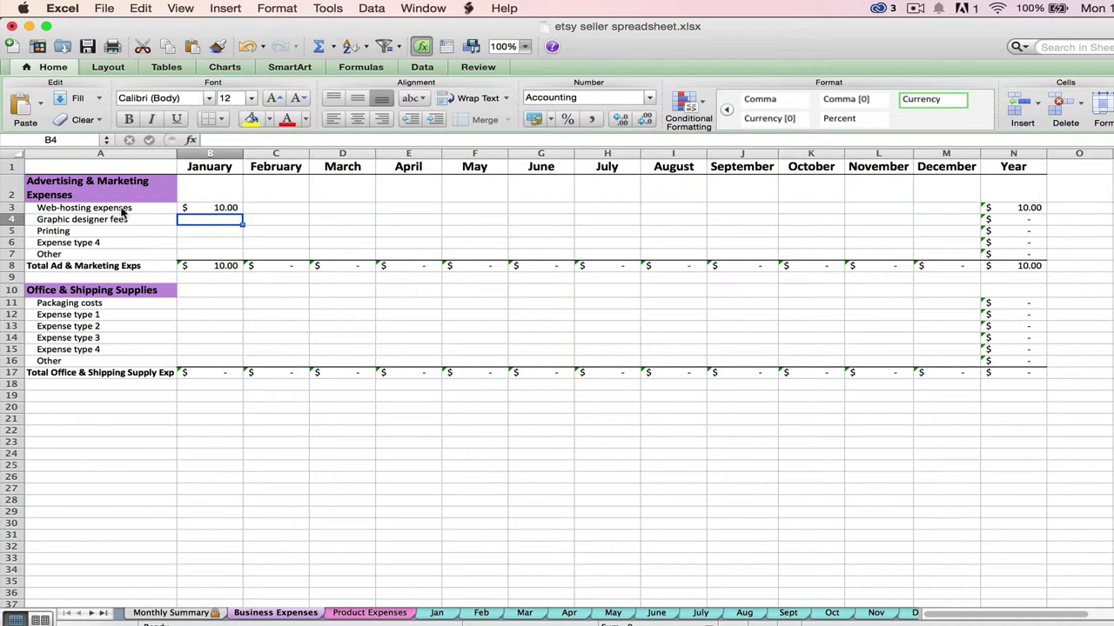
type("100")
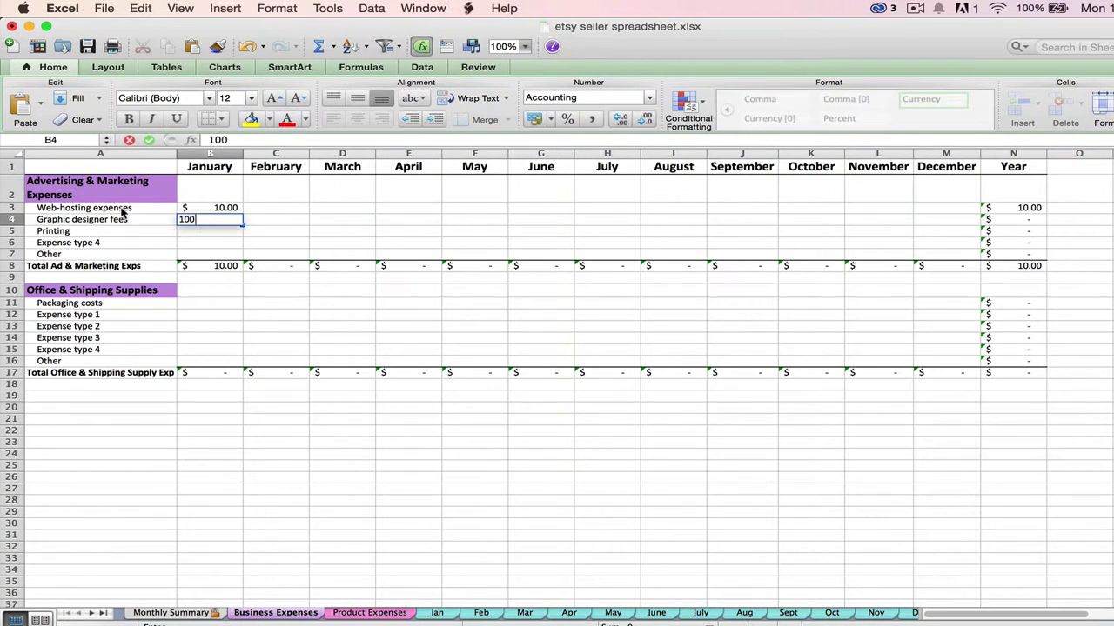
key("Return")
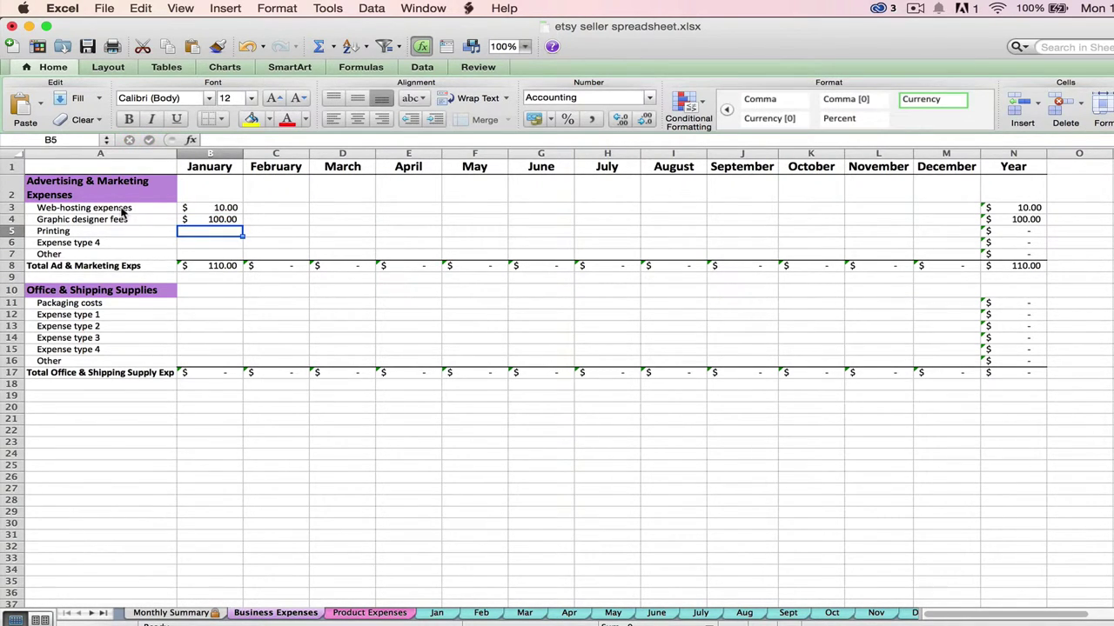
left_click(199, 306)
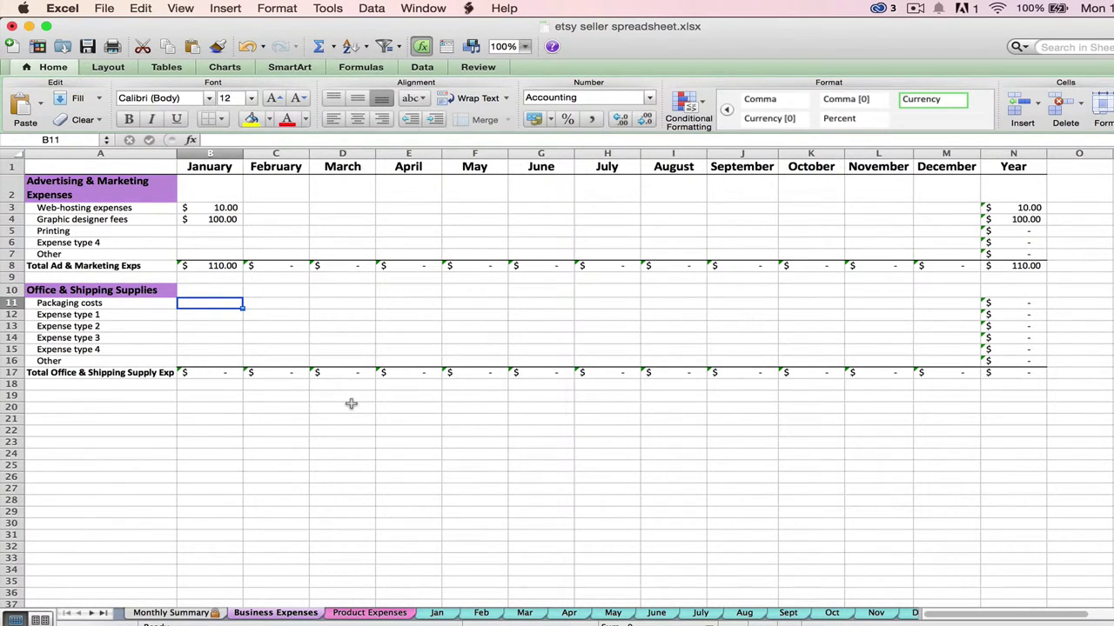
type("22")
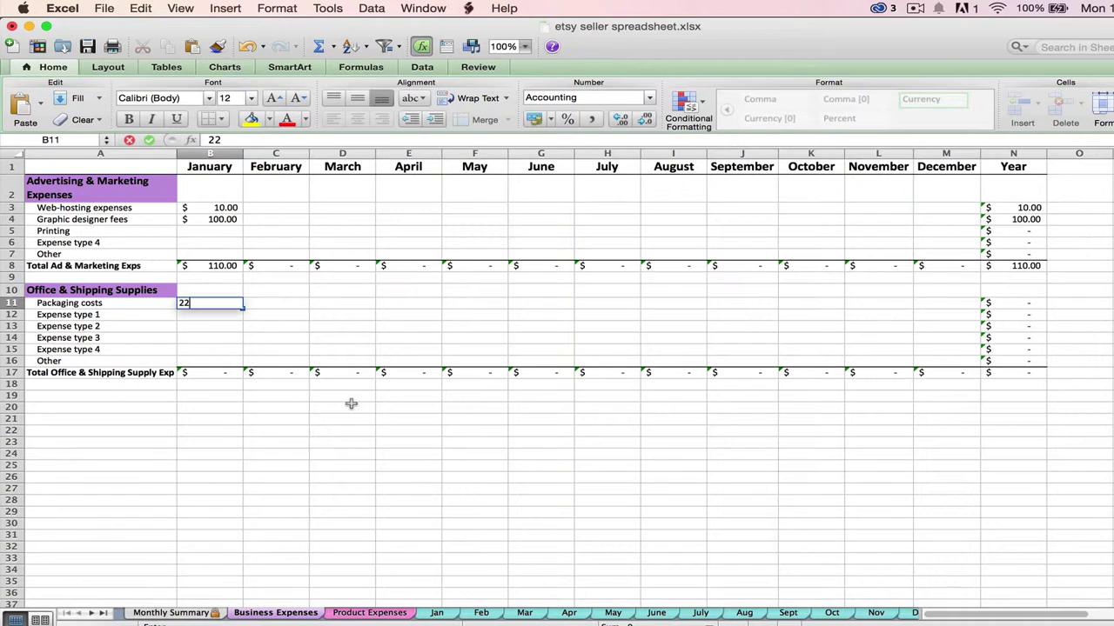
key("Return")
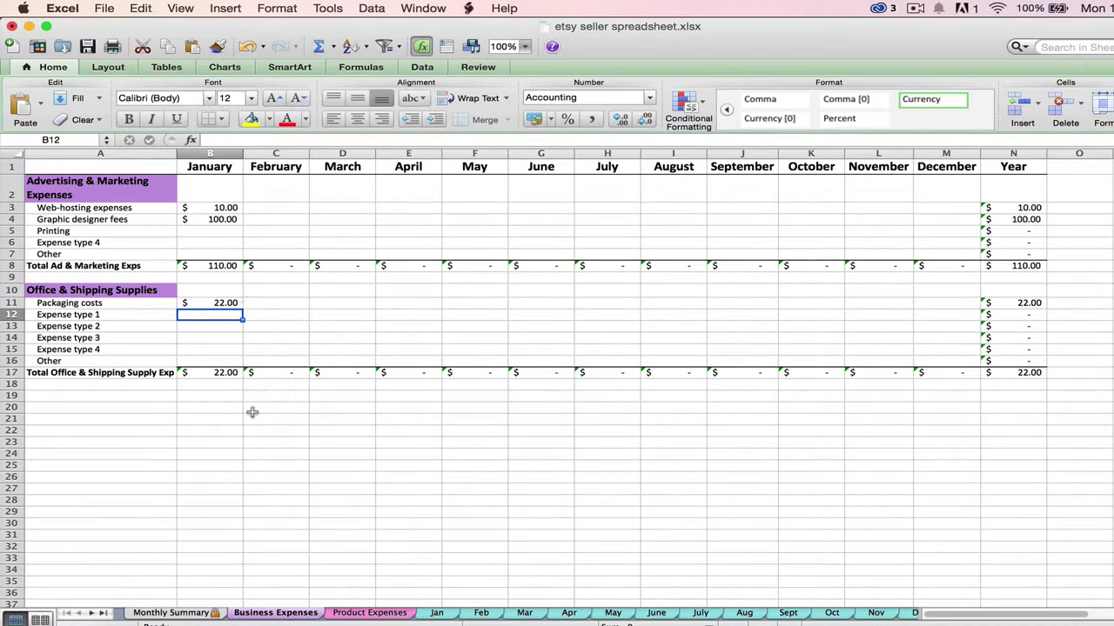
Switch to the Monthly Summary and select the Other Expenses A label in row 24.
left_click(182, 613)
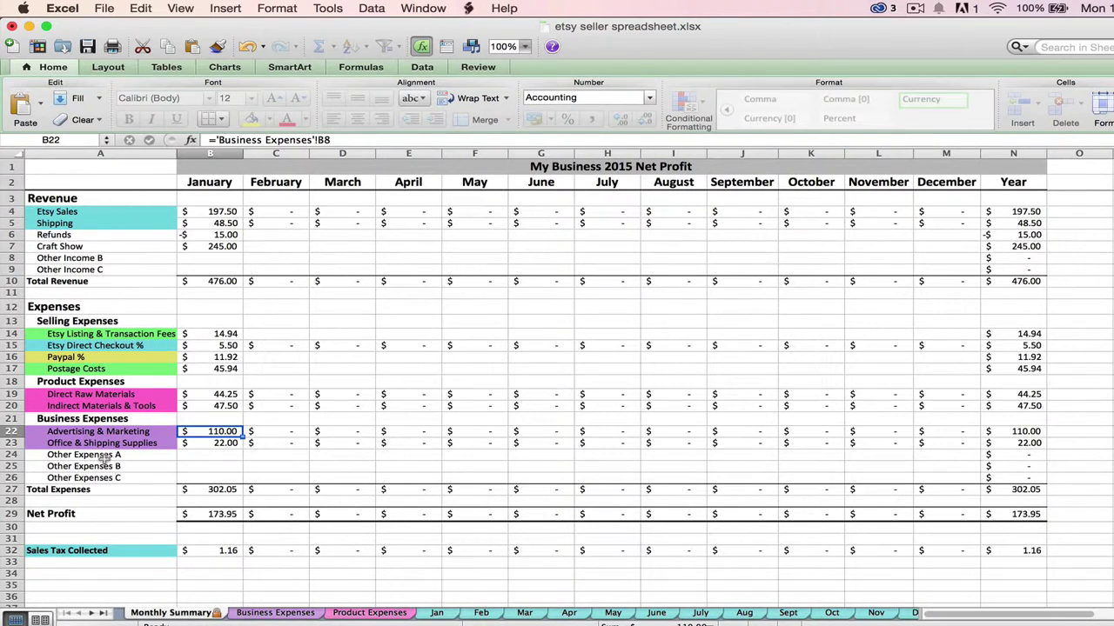
left_click_drag(104, 457, 116, 479)
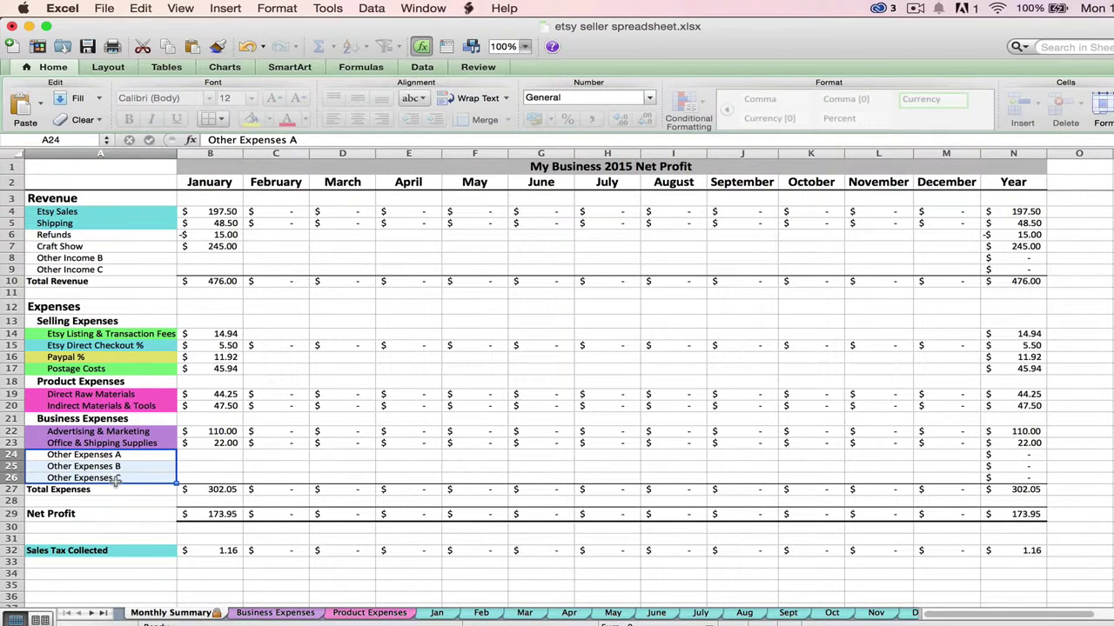
left_click(188, 458)
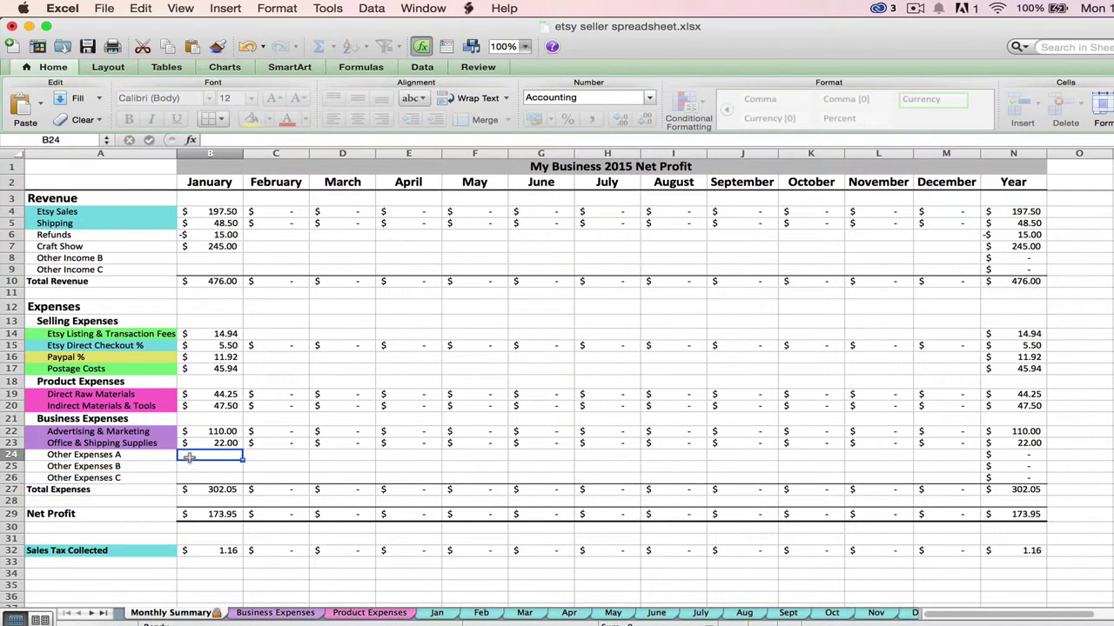
left_click(131, 460)
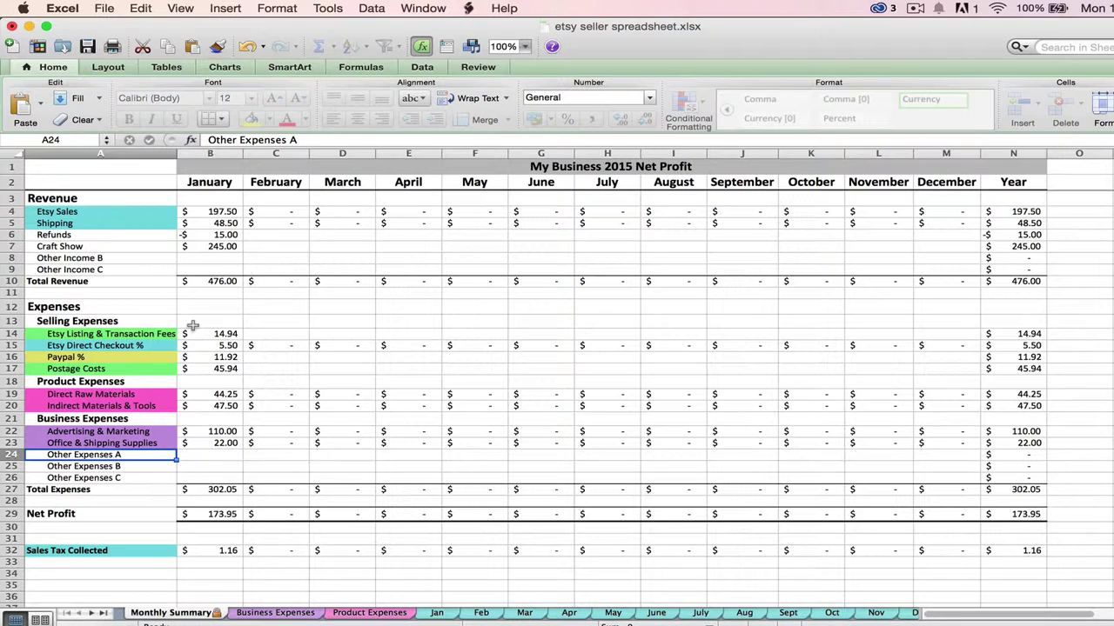
Rename row 24 to Utility Expenses and enter 6.75 as its January amount.
type("Utility Ex")
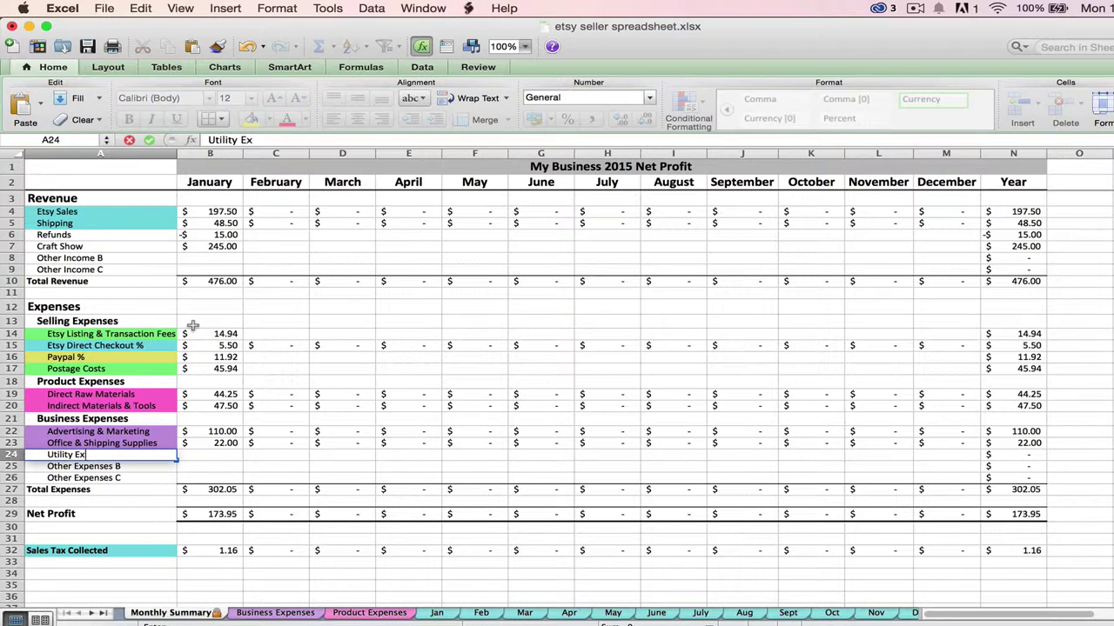
type("penses")
key("Tab")
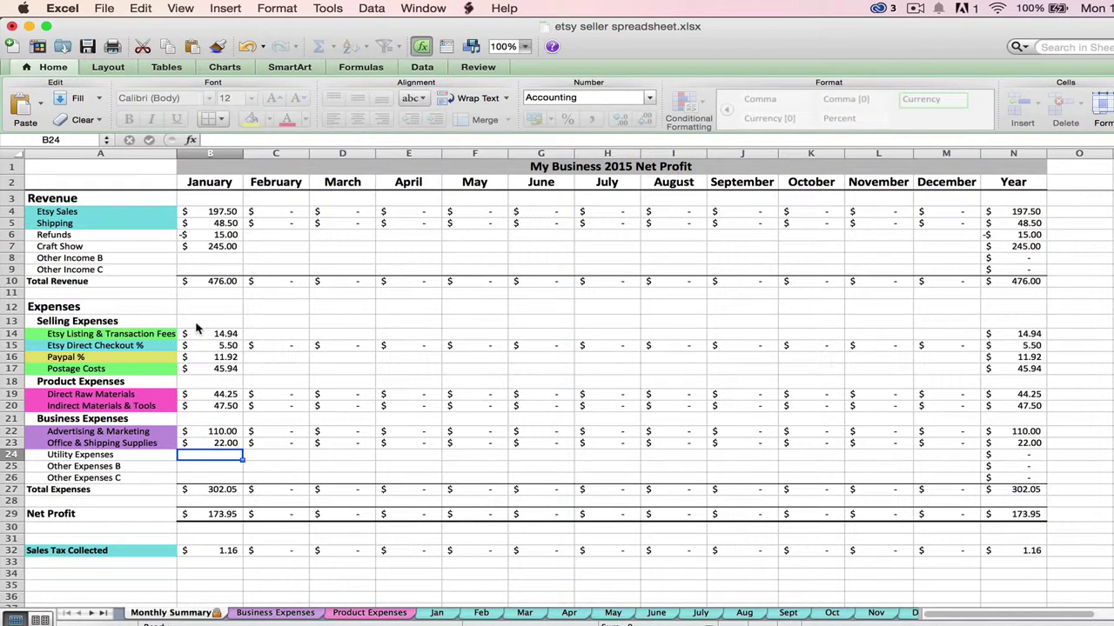
type("6.75")
key("Return")
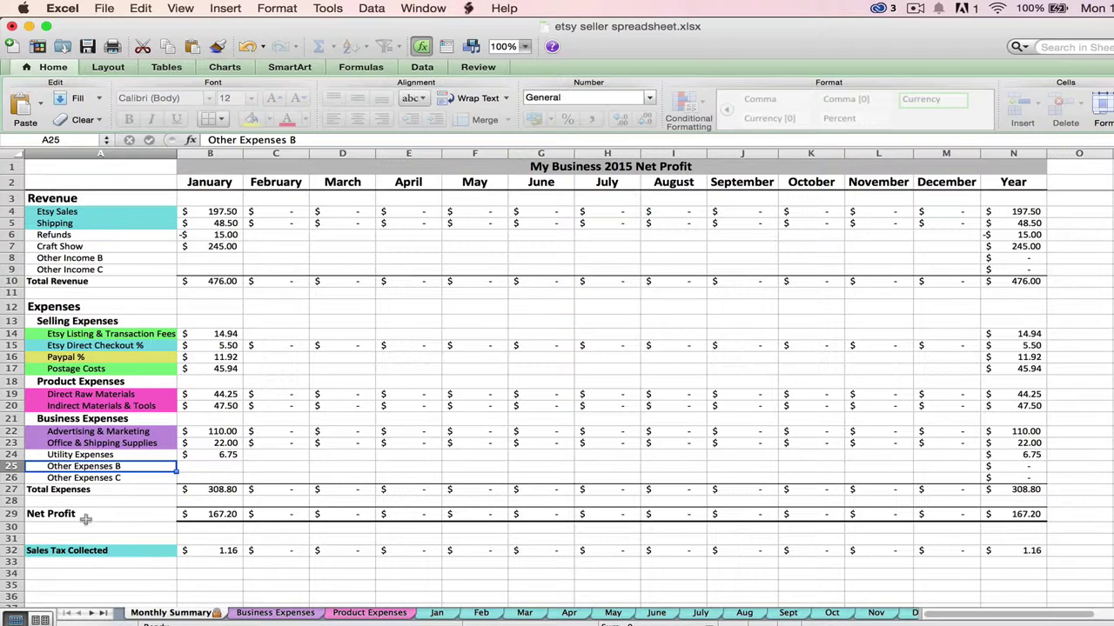
left_click(197, 491)
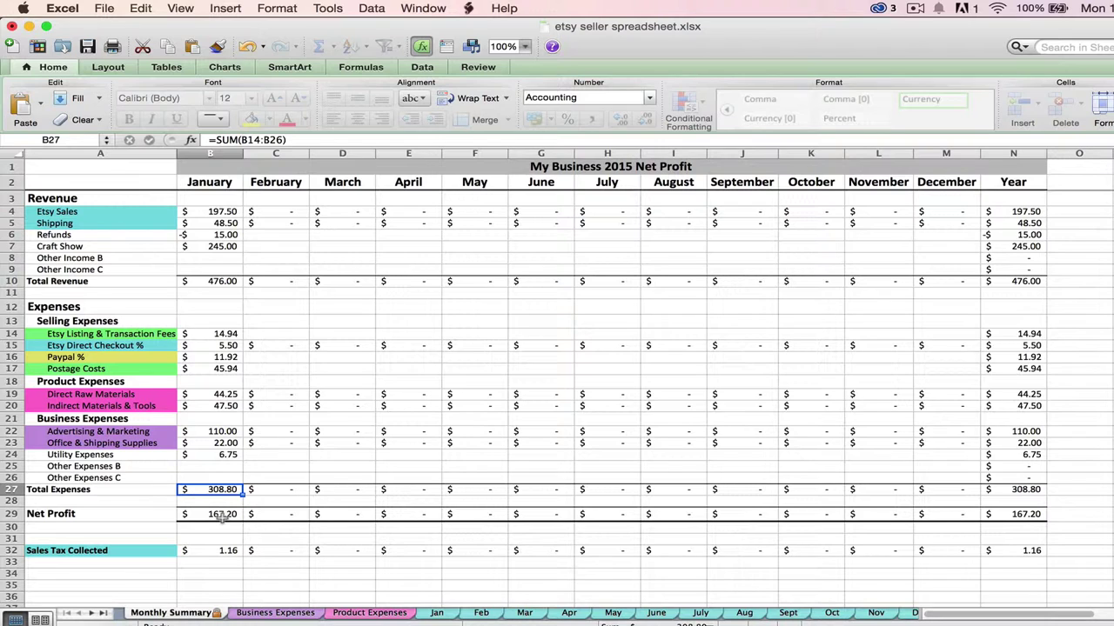
left_click(221, 517)
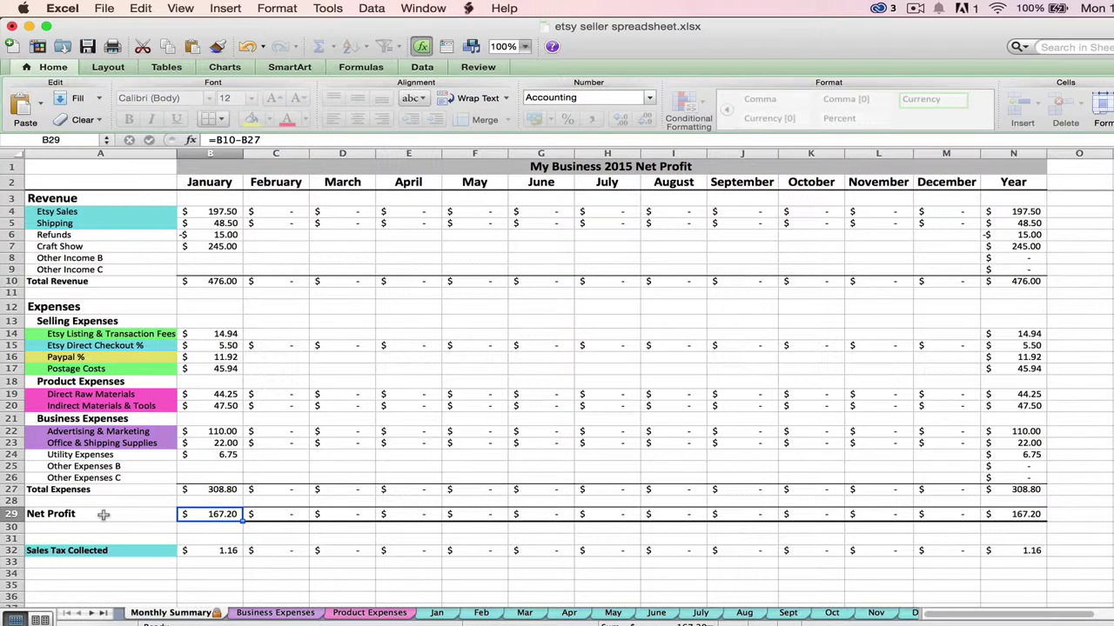
left_click(210, 281)
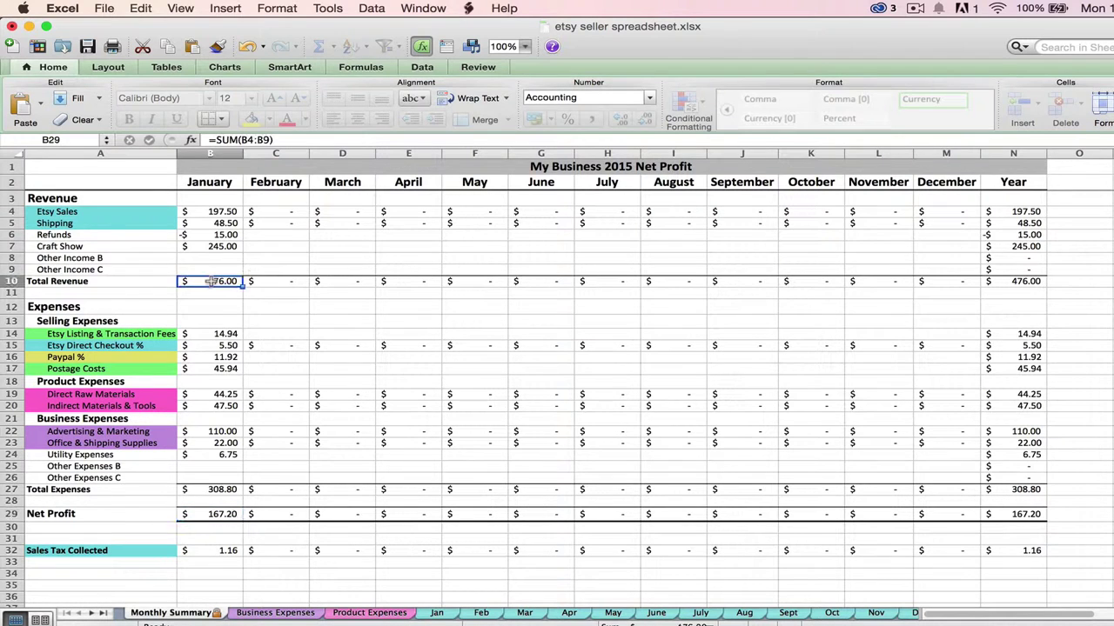
left_click(225, 489)
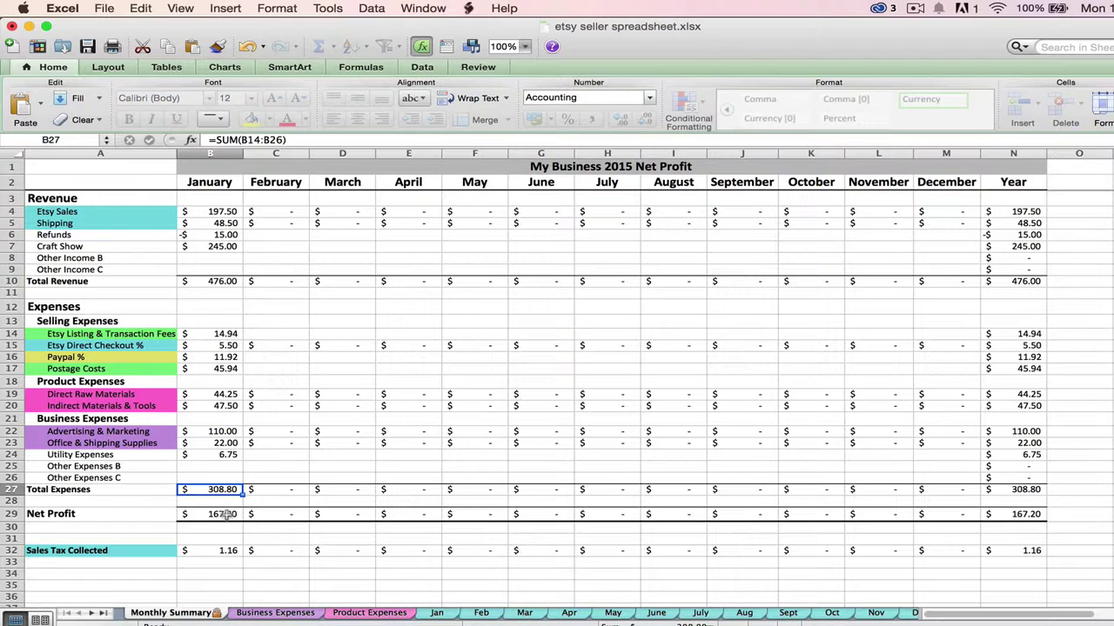
left_click(225, 514)
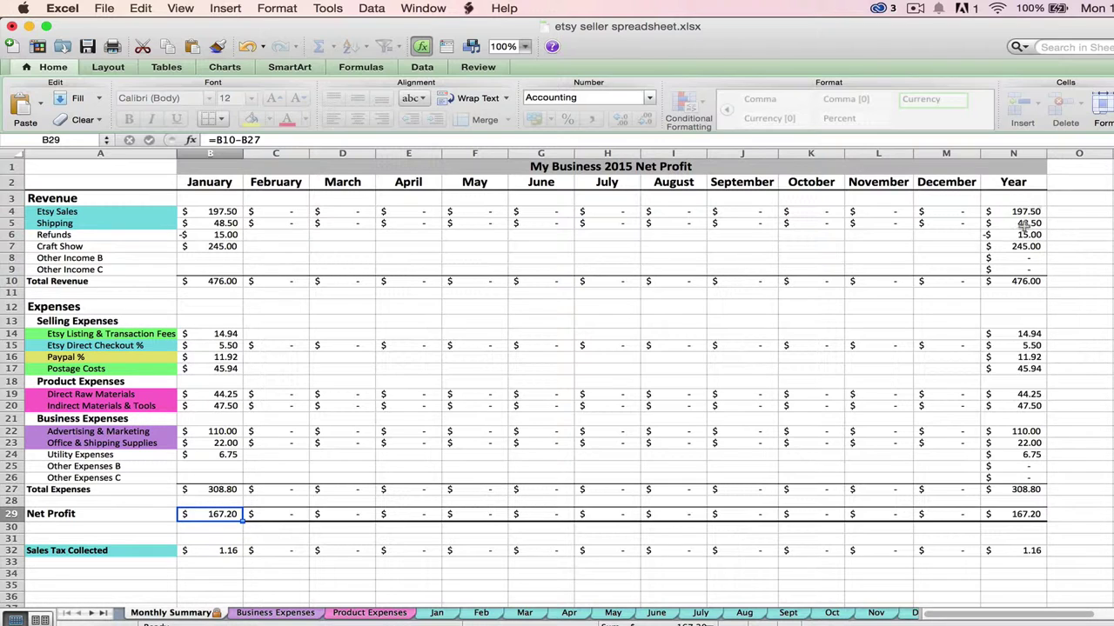
left_click(1013, 512)
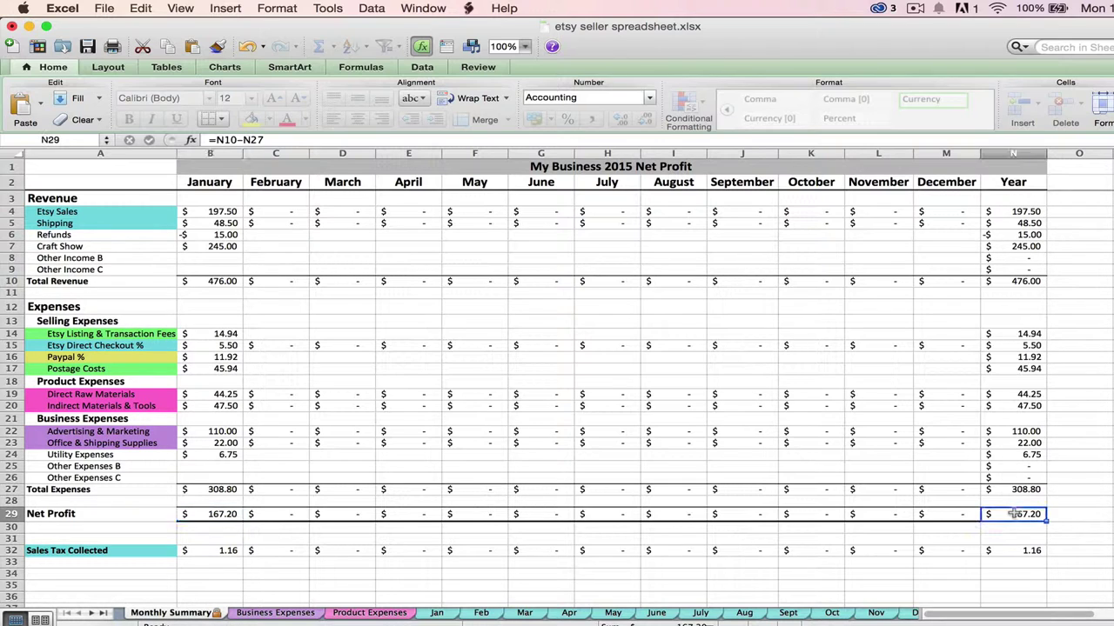